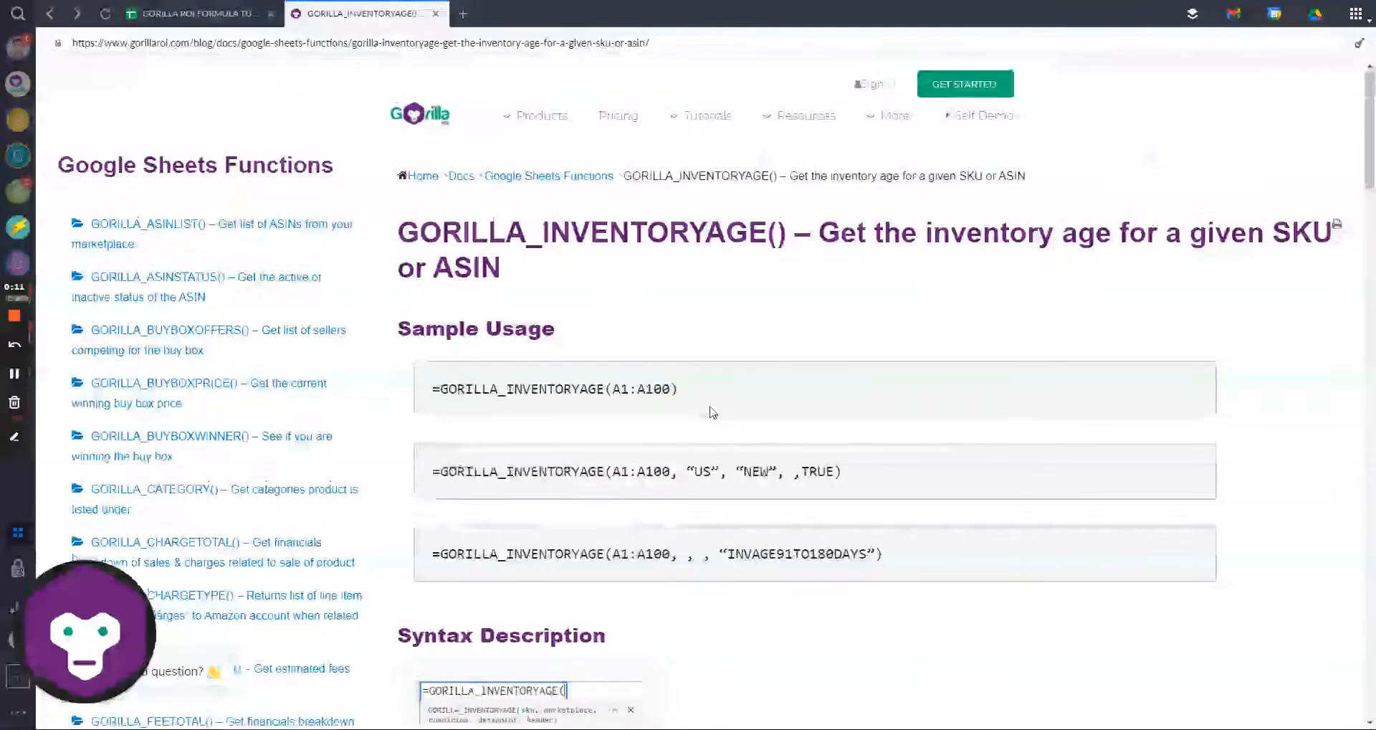
Step: Switch back to the GORILLA ROI FORMULA TUTORIALS spreadsheet
left_click(215, 13)
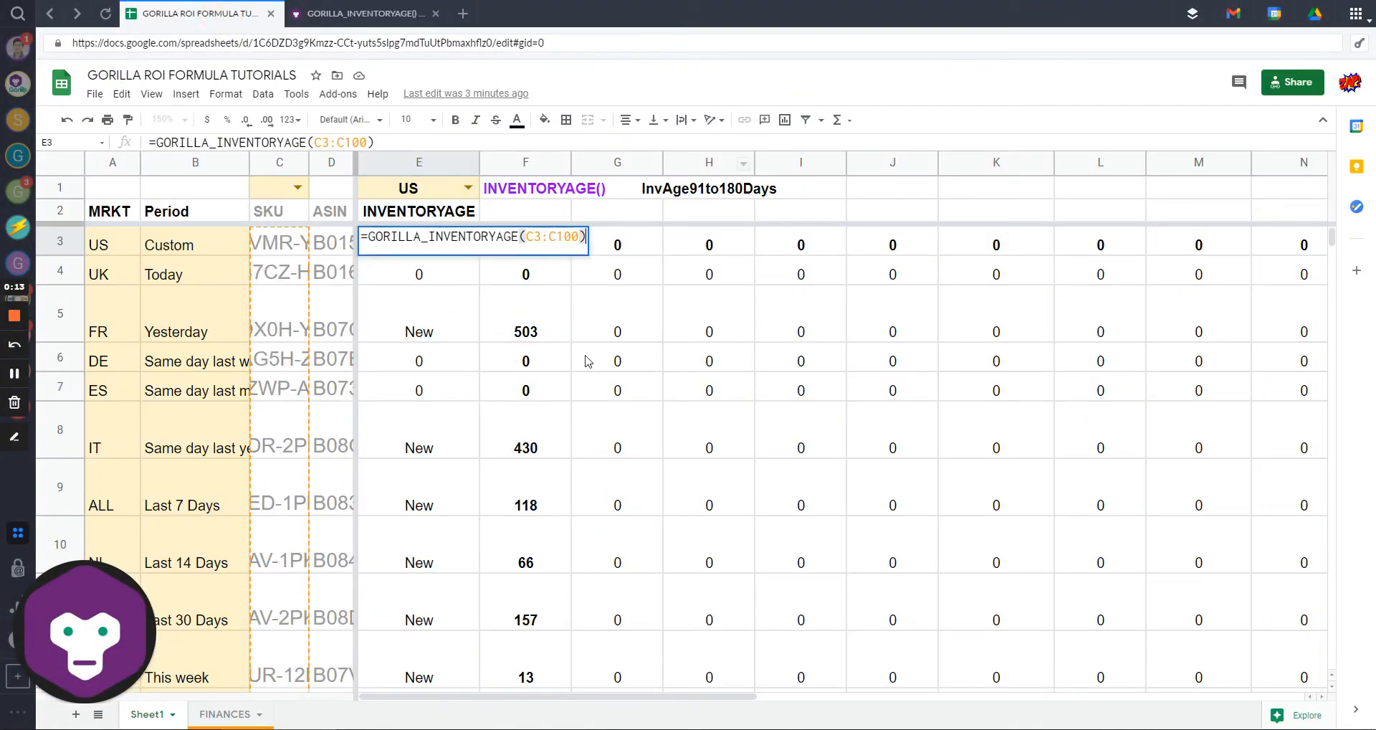
Step: Inspect E3's =GORILLA_INVENTORYAGE(C3:C100) formula and its argument help without changing it
left_click(423, 241)
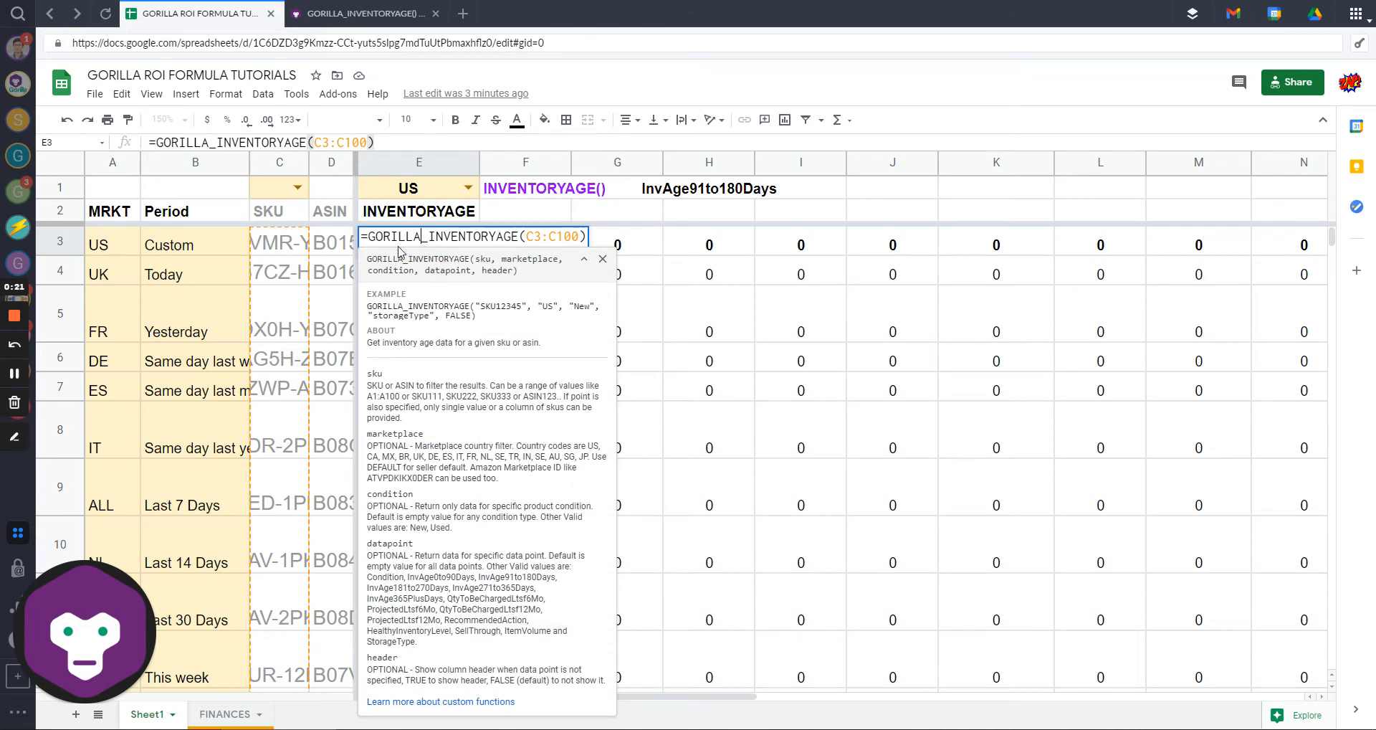
key("Escape")
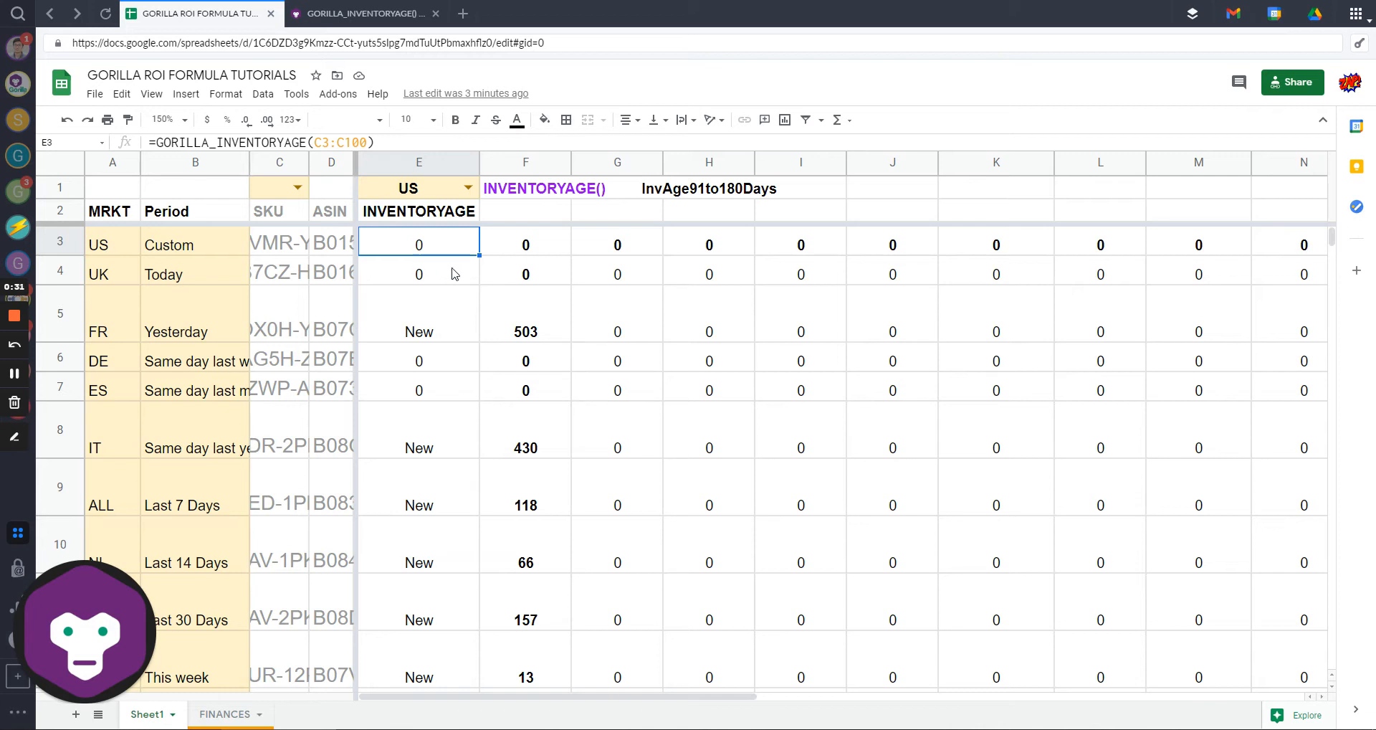
key("Return")
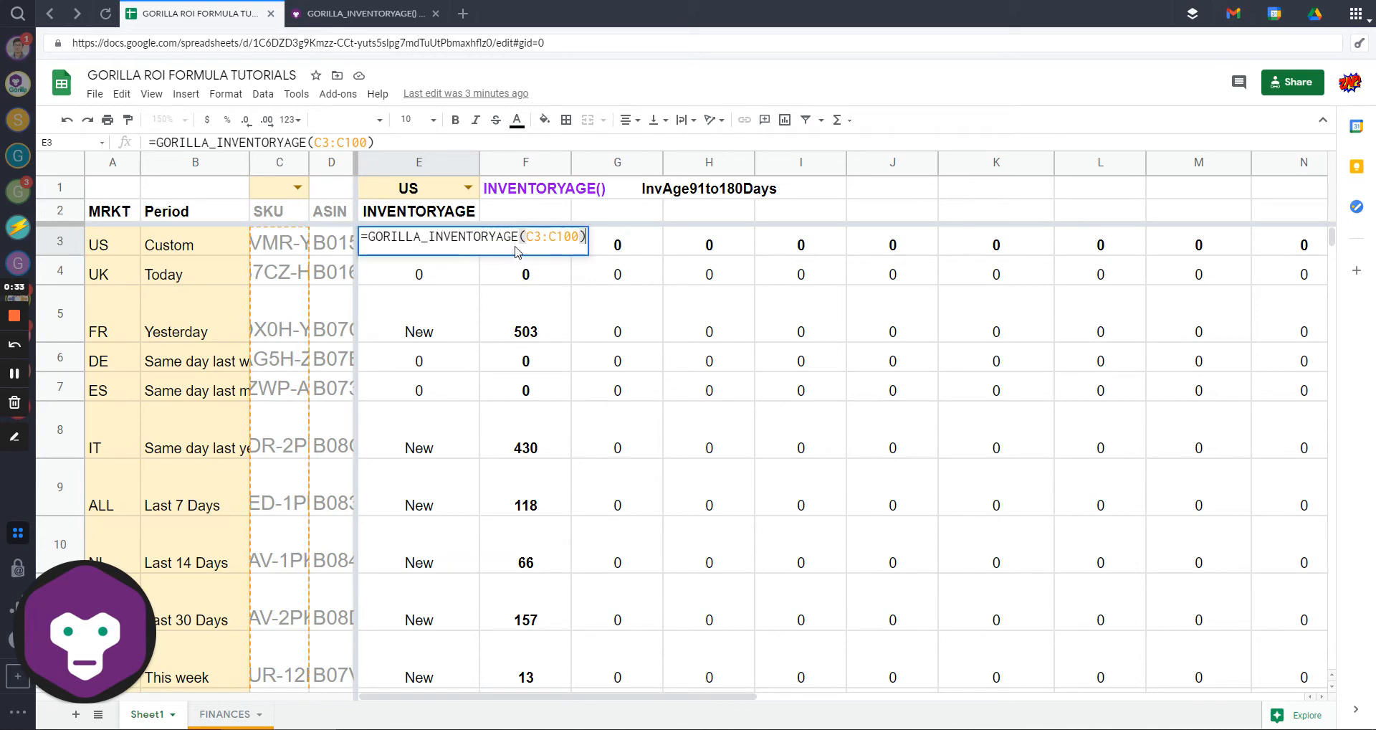
left_click(513, 238)
mouse_move(370, 236)
left_mouse_down()
mouse_move(442, 238)
mouse_move(368, 238)
left_mouse_up()
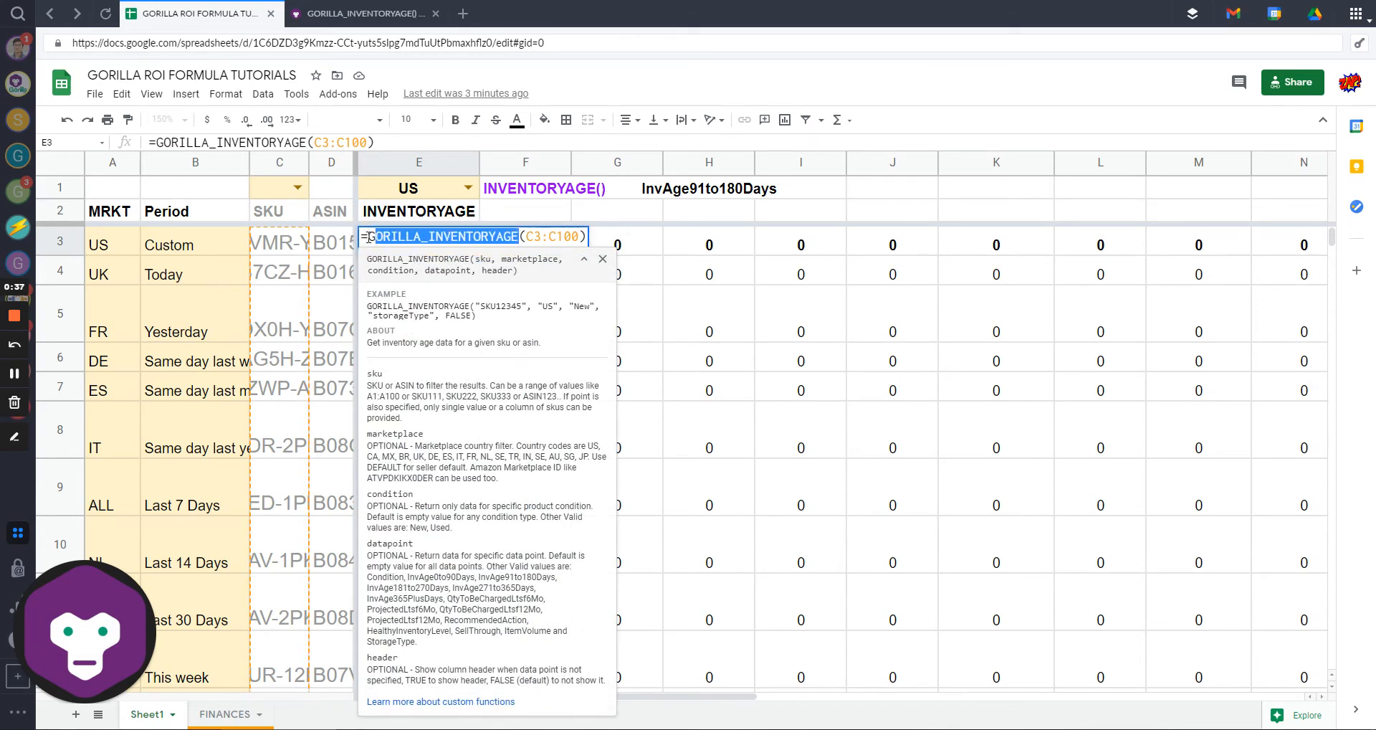
left_click_drag(528, 237, 579, 237)
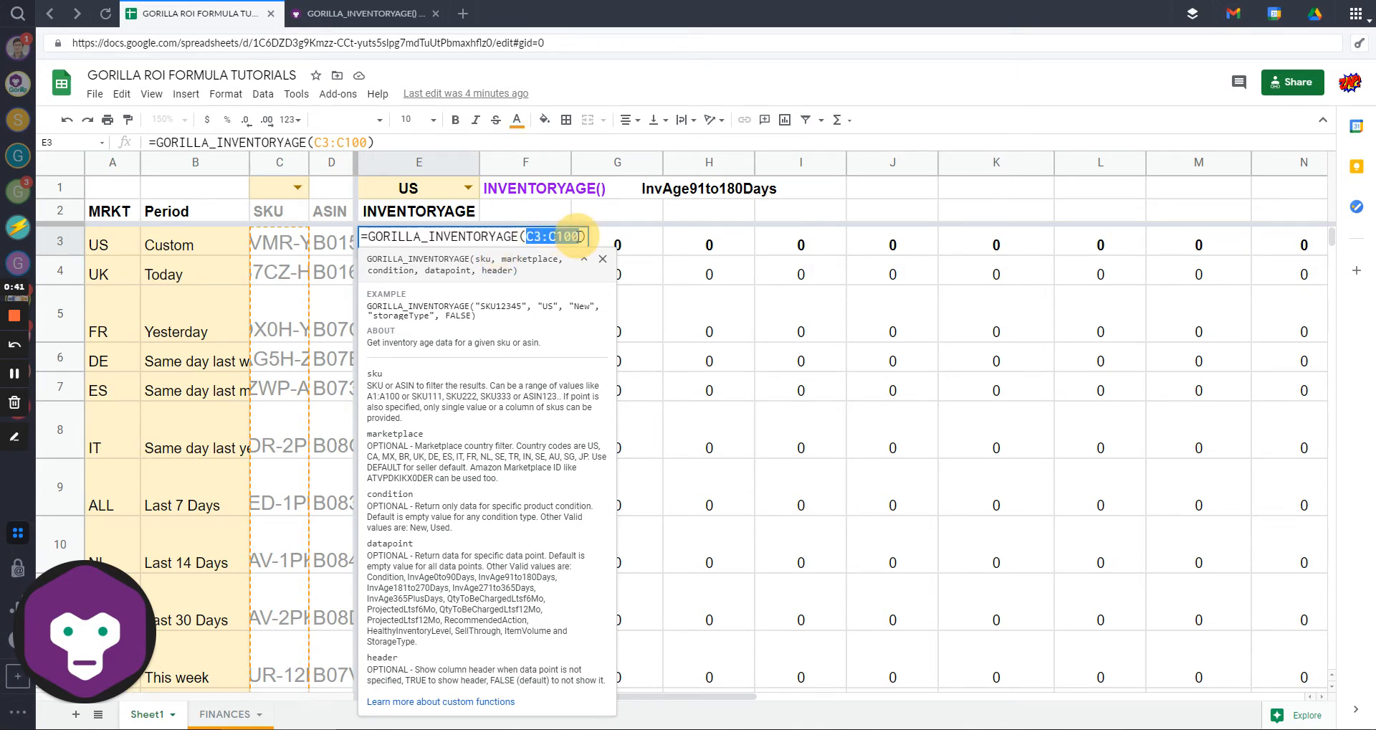
key("Return")
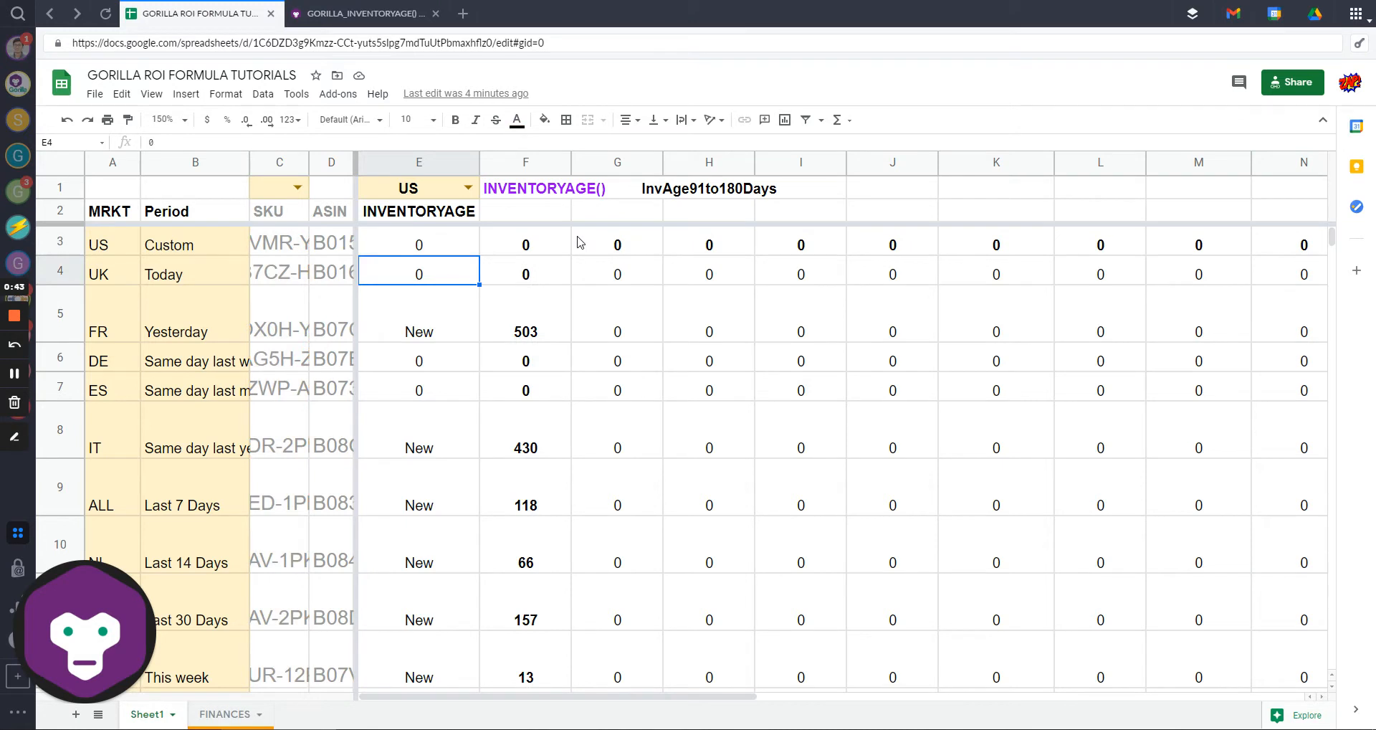
left_click(428, 249)
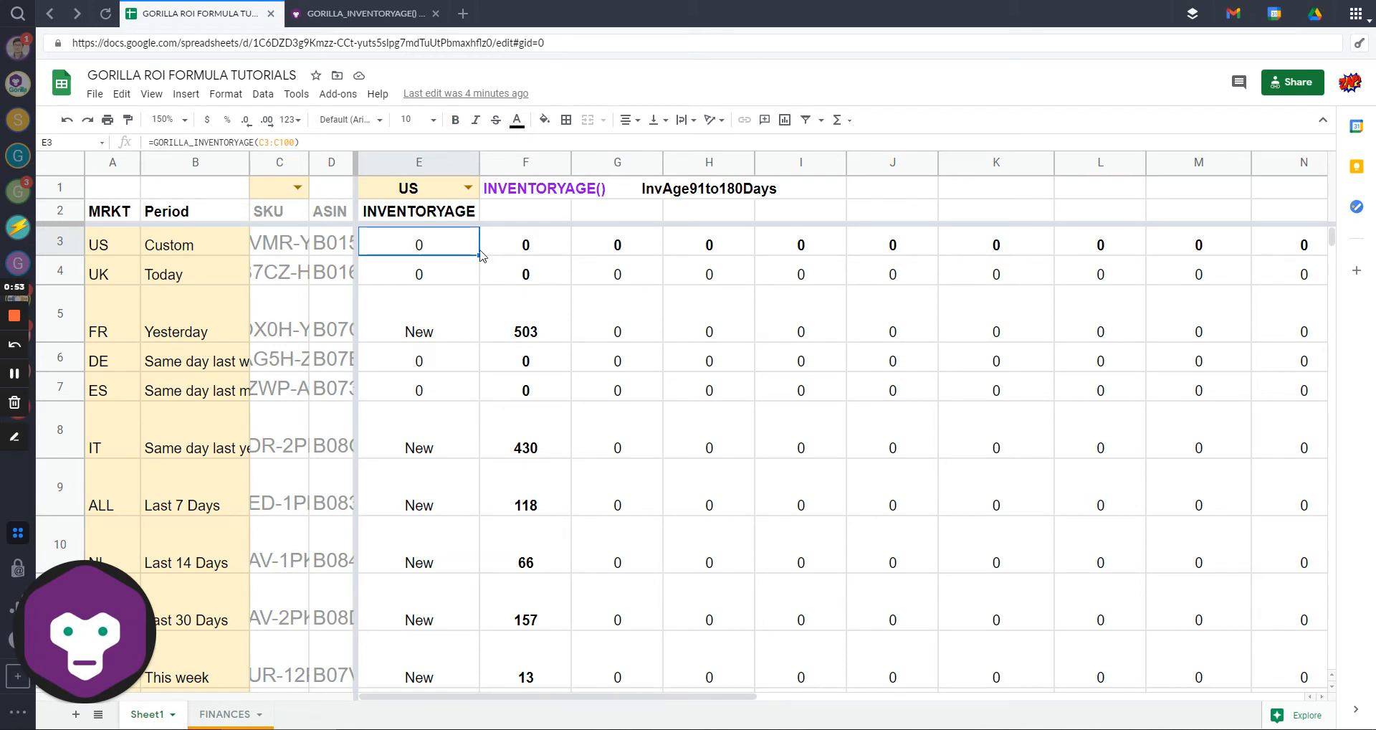
Step: Select the InvAge91to180Days heading text from H1 and go to the function's documentation syntax
left_click(738, 188)
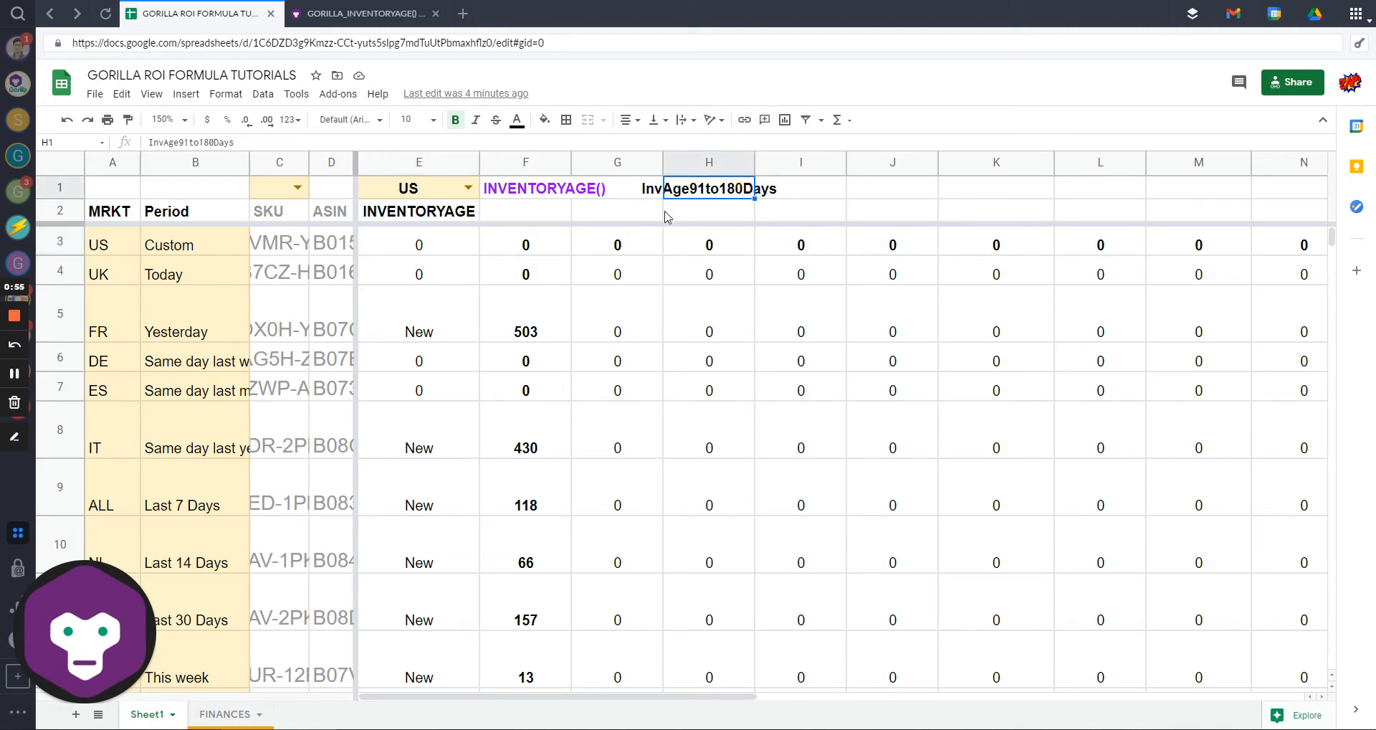
left_click_drag(280, 143, 101, 144)
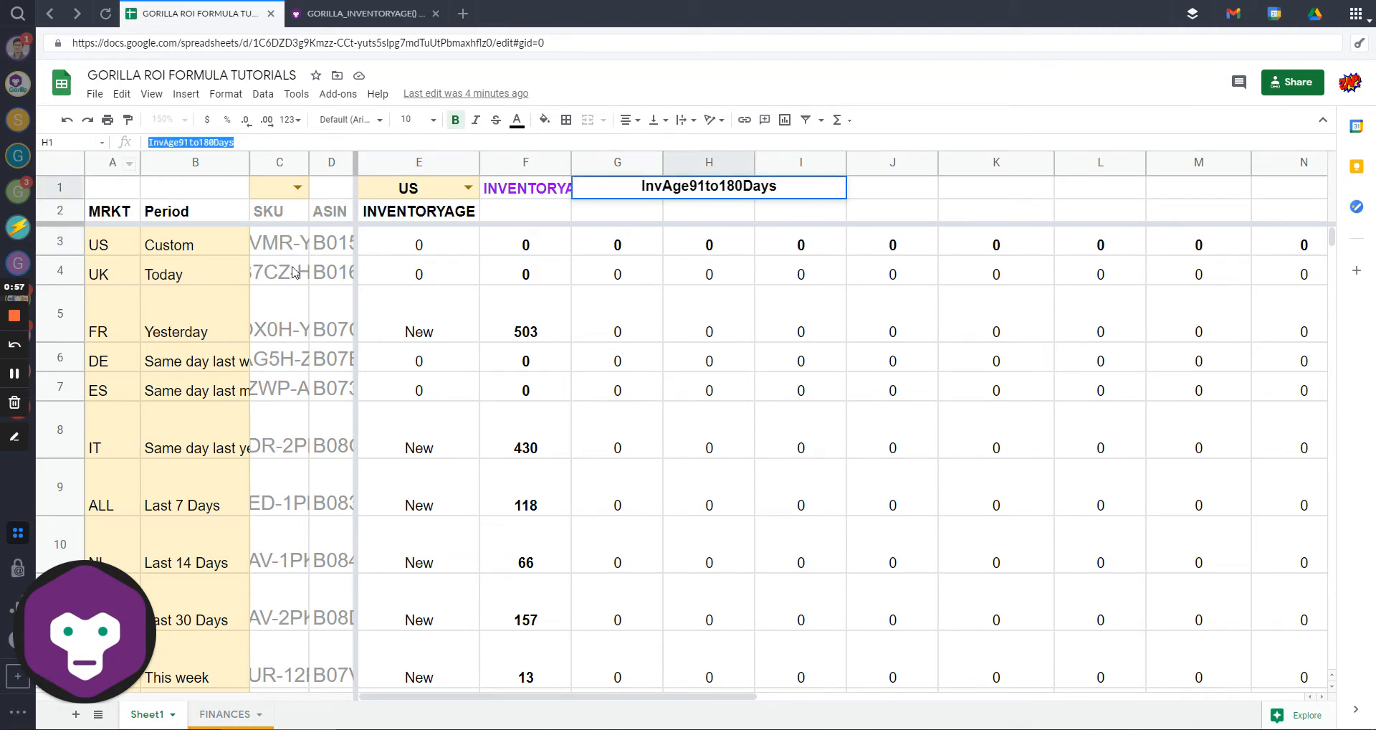
left_click(365, 12)
scroll(552, 369, "down", 10)
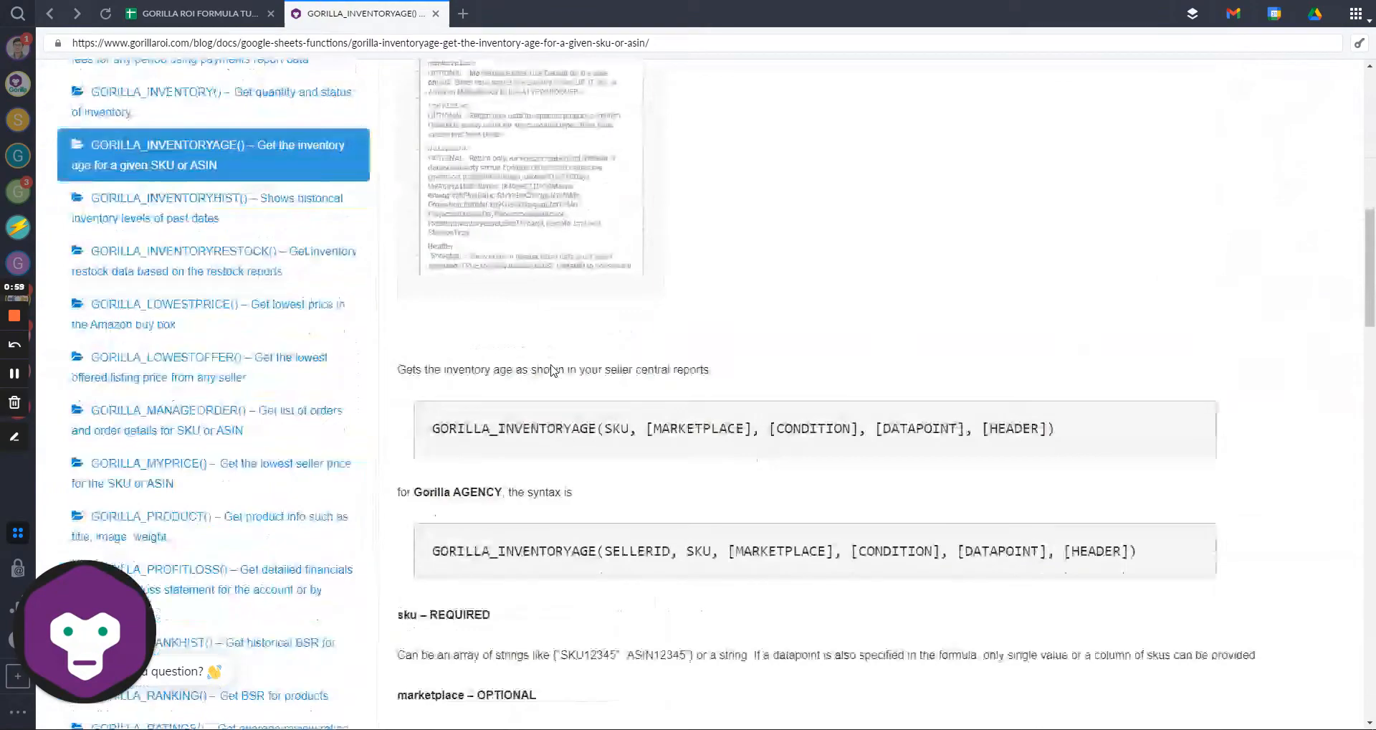
Step: Review the datapoint list from Condition to StorageType, pick out InvAge91to180Days, and return to the sheet
scroll(551, 369, "down", 10)
left_click_drag(398, 260, 462, 501)
left_click(442, 339)
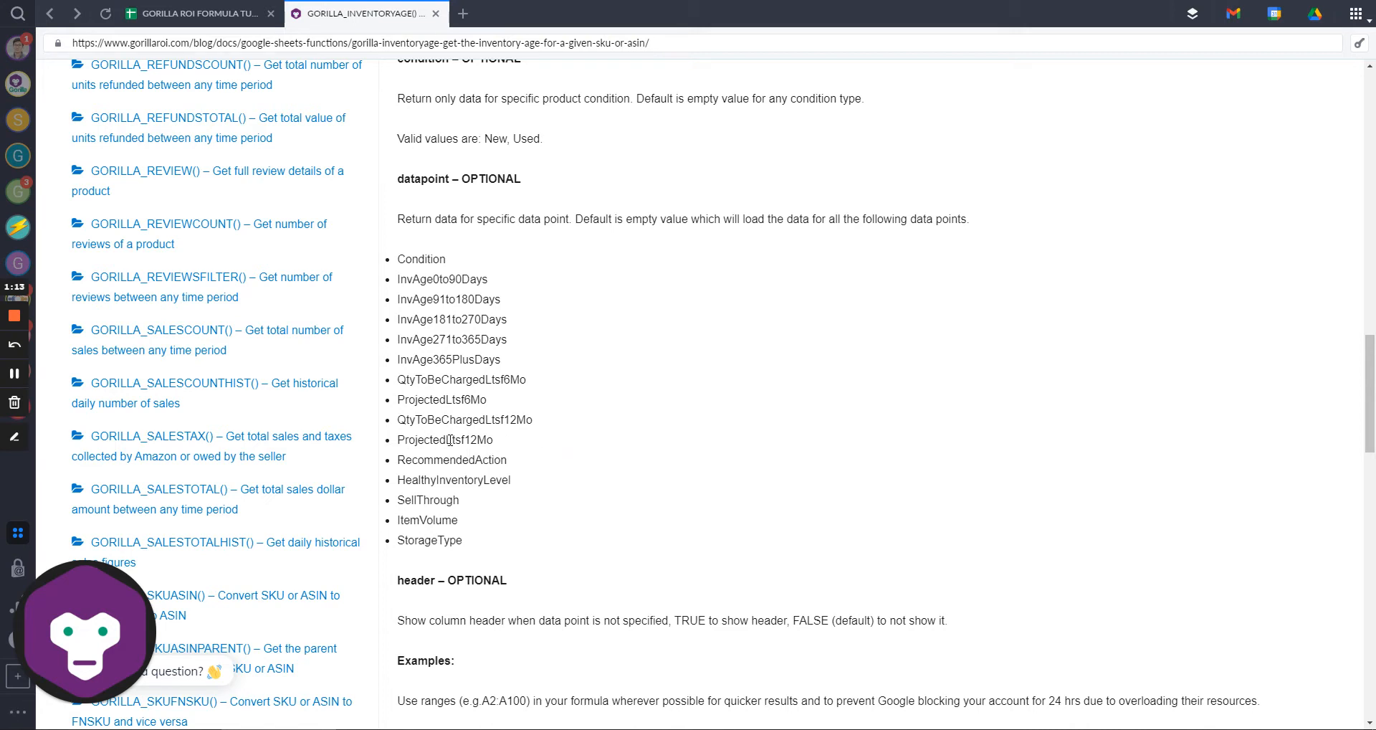
left_click_drag(407, 271, 466, 545)
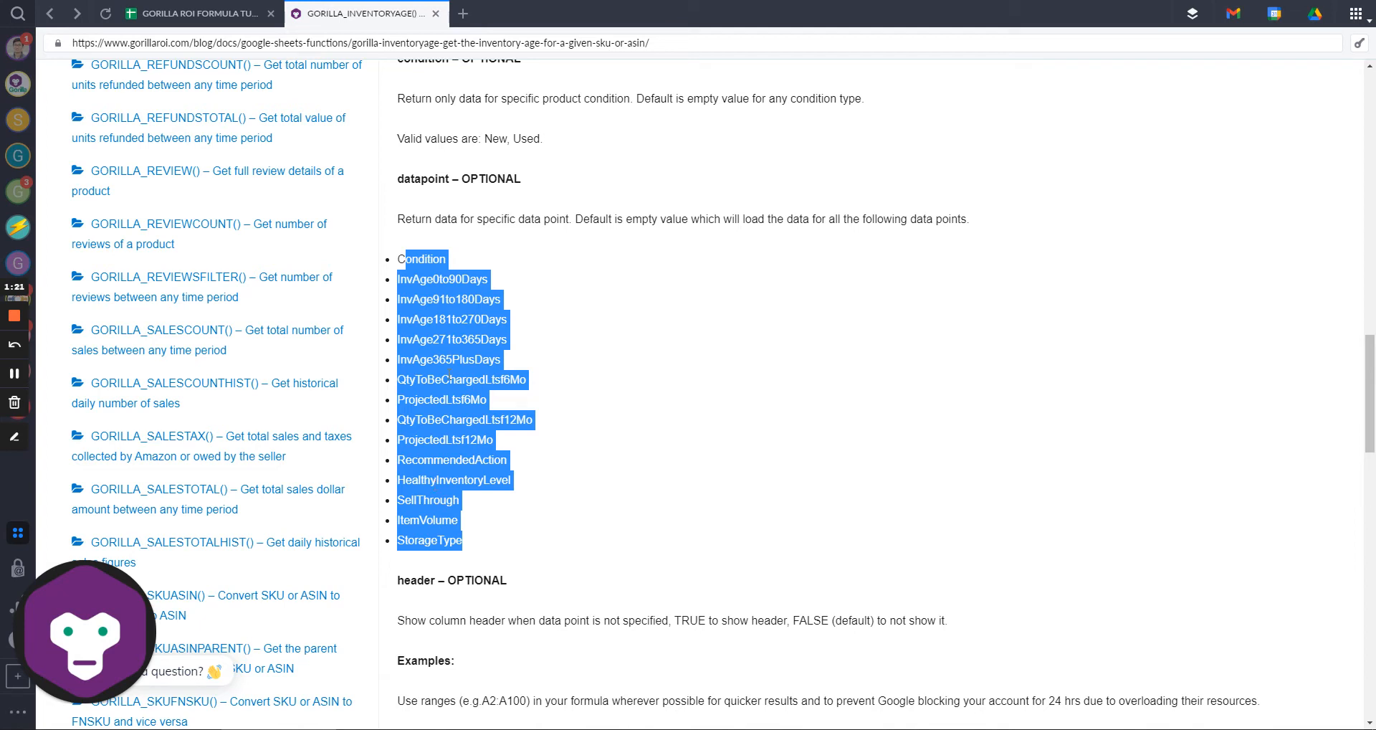
left_click(457, 322)
left_click_drag(501, 299, 399, 299)
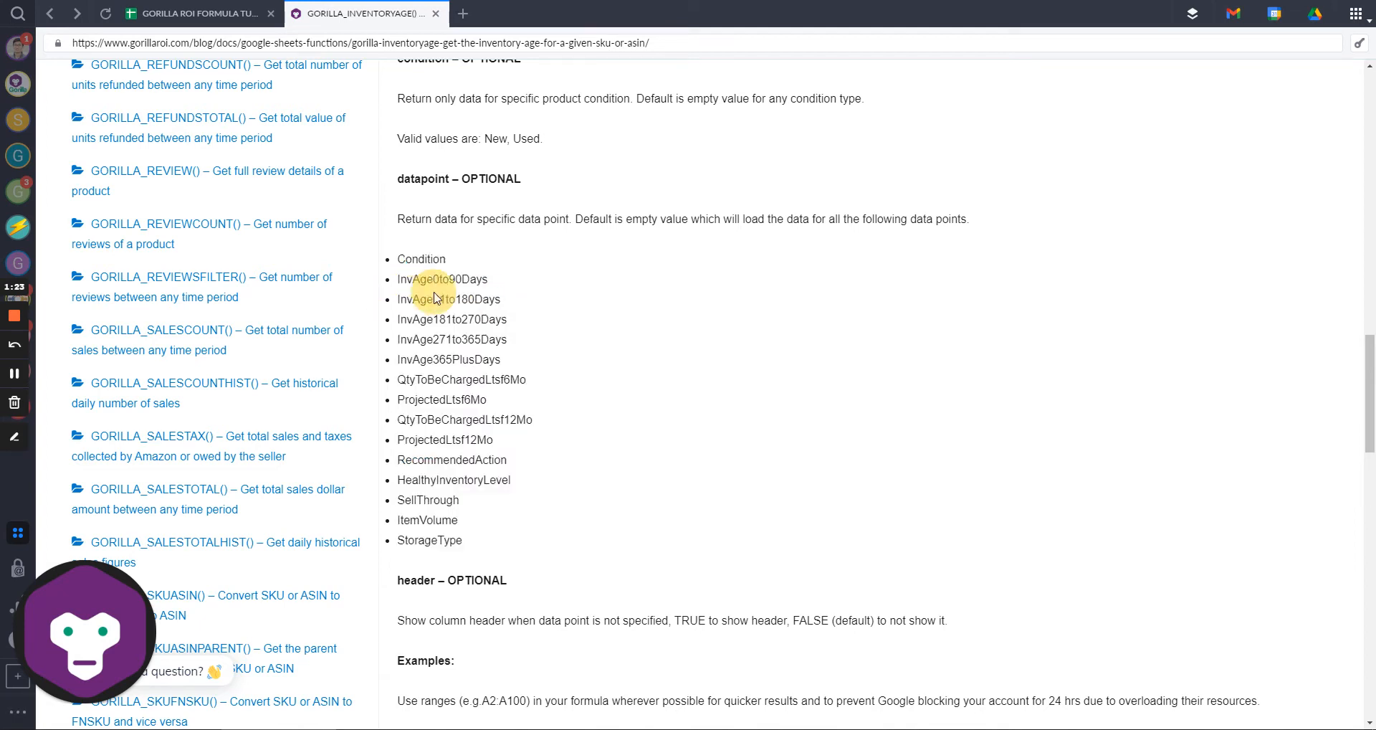
left_click(193, 13)
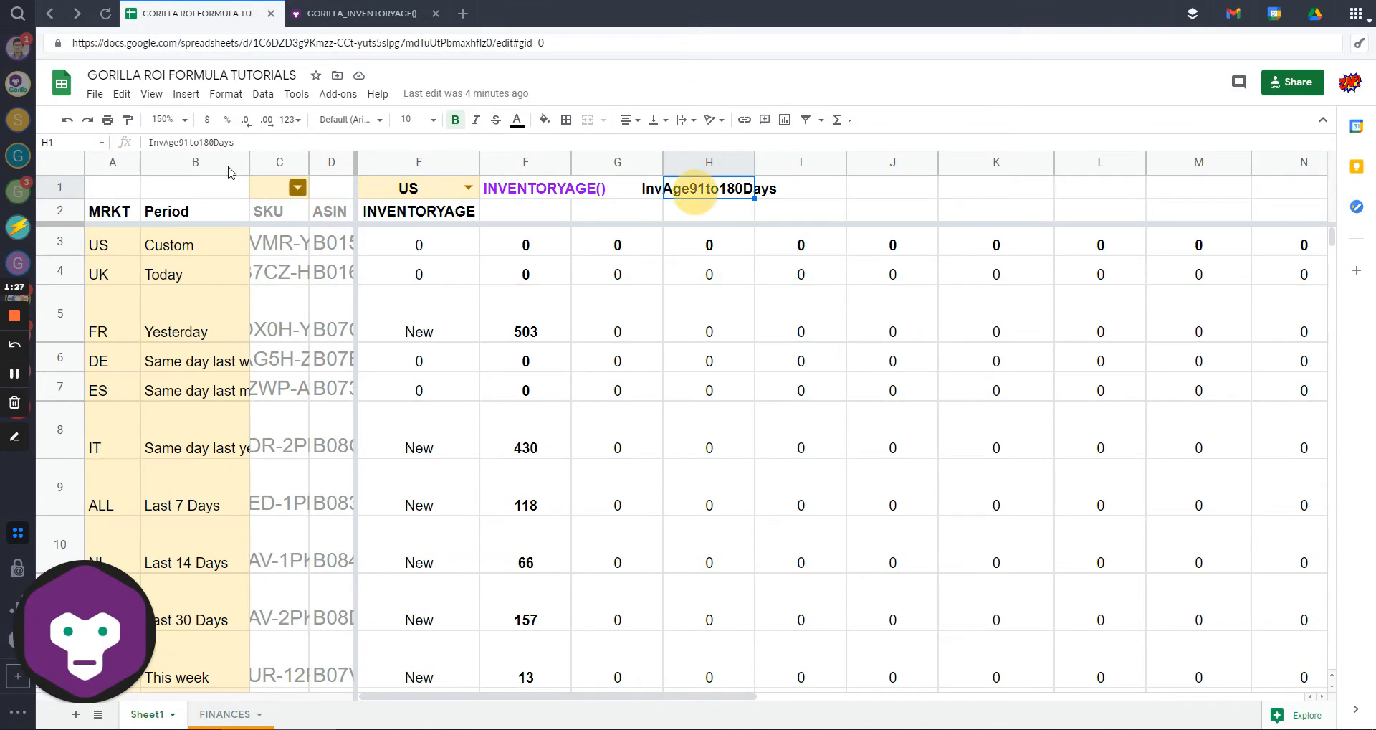
Step: Copy the InvAge91to180Days label from H1 and paste it into F2 as a heading
left_click_drag(238, 142, 130, 138)
key("ctrl+c")
key("Escape")
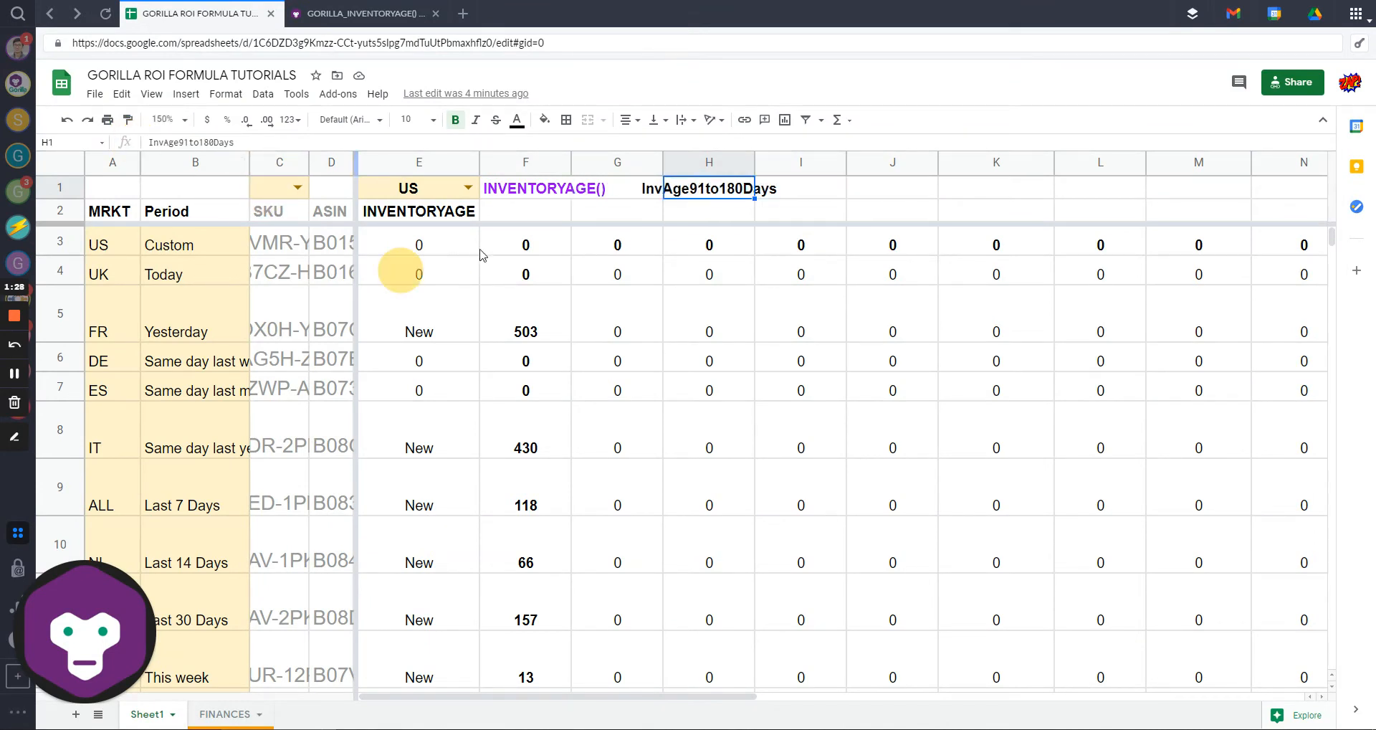
double_click(508, 219)
key("ctrl+v")
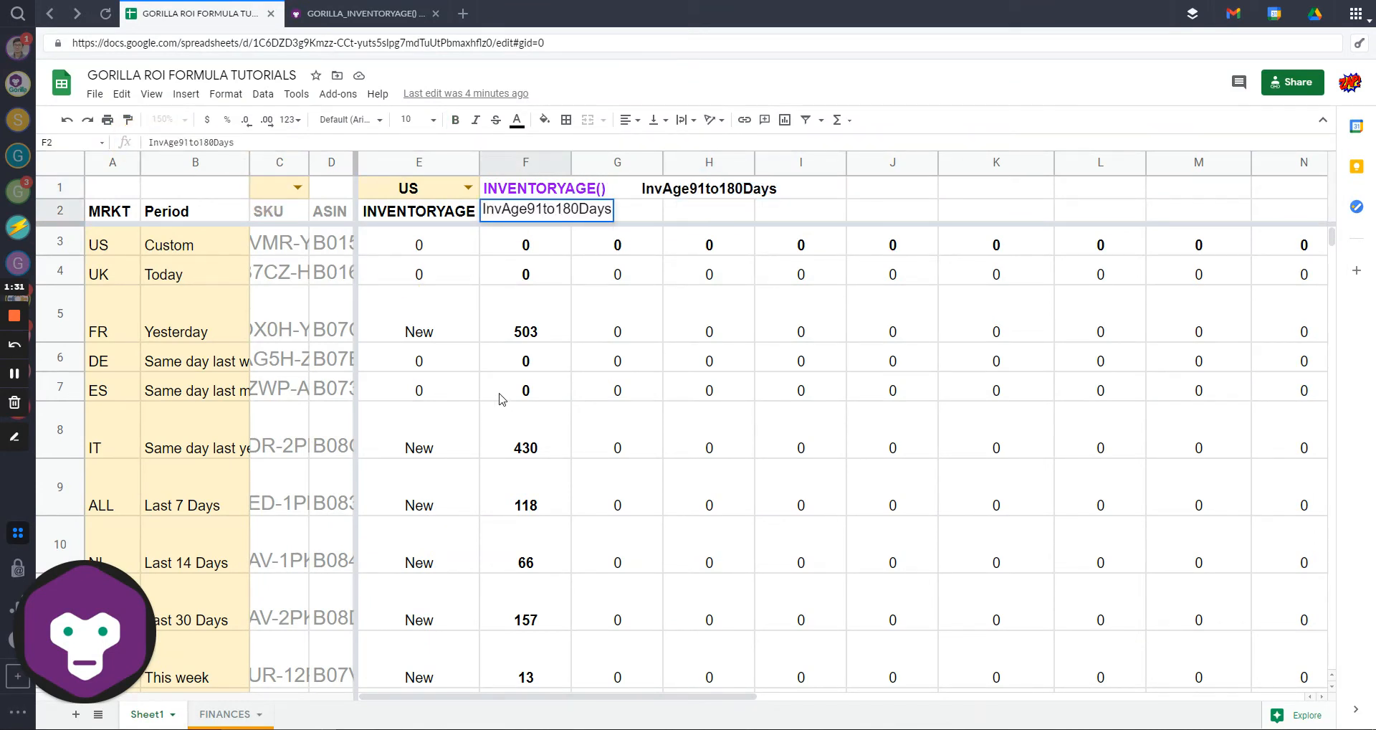
key("Return")
left_click(531, 227)
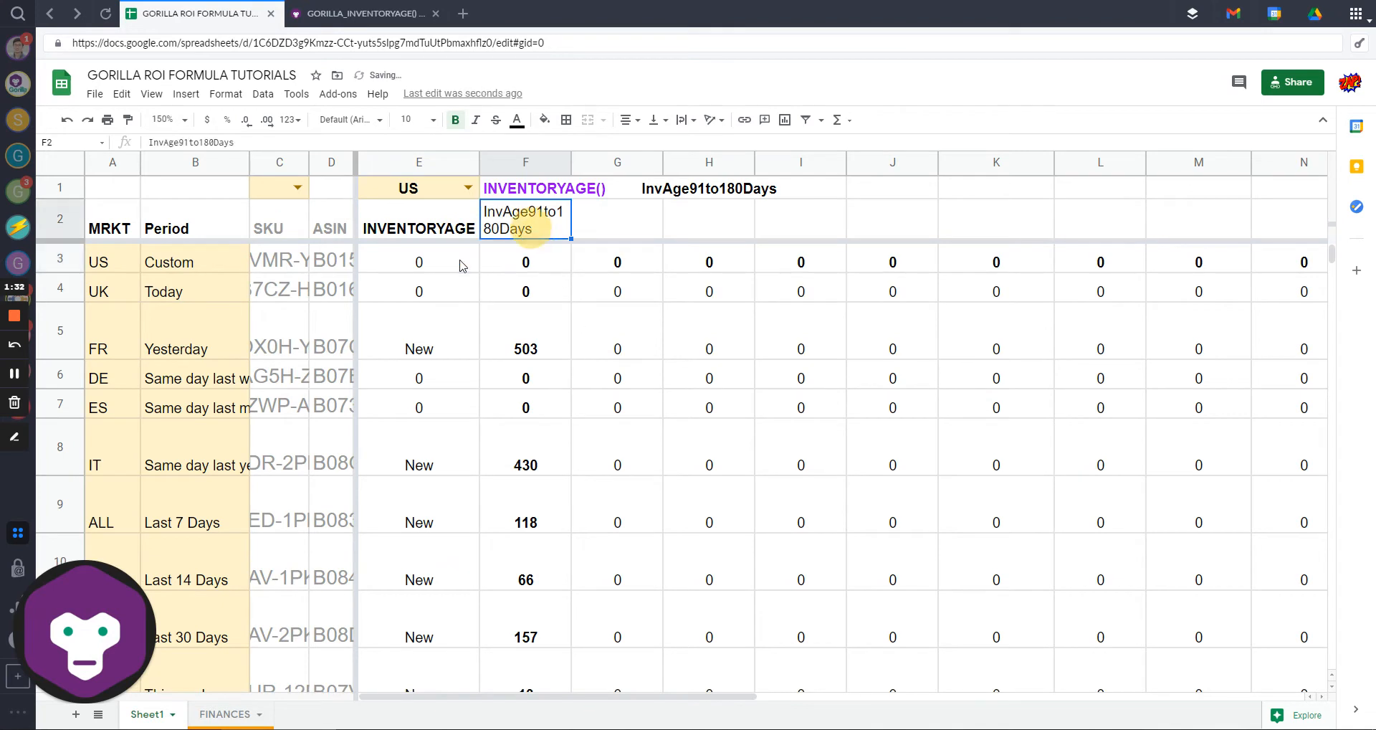
Step: Start typing =gorilla_inve in F3, correcting the misspelled function name
left_click(518, 273)
type("=giorila")
key("BackSpace")
key("BackSpace")
key("BackSpace")
key("BackSpace")
key("BackSpace")
key("BackSpace")
key("BackSpace")
type("gori")
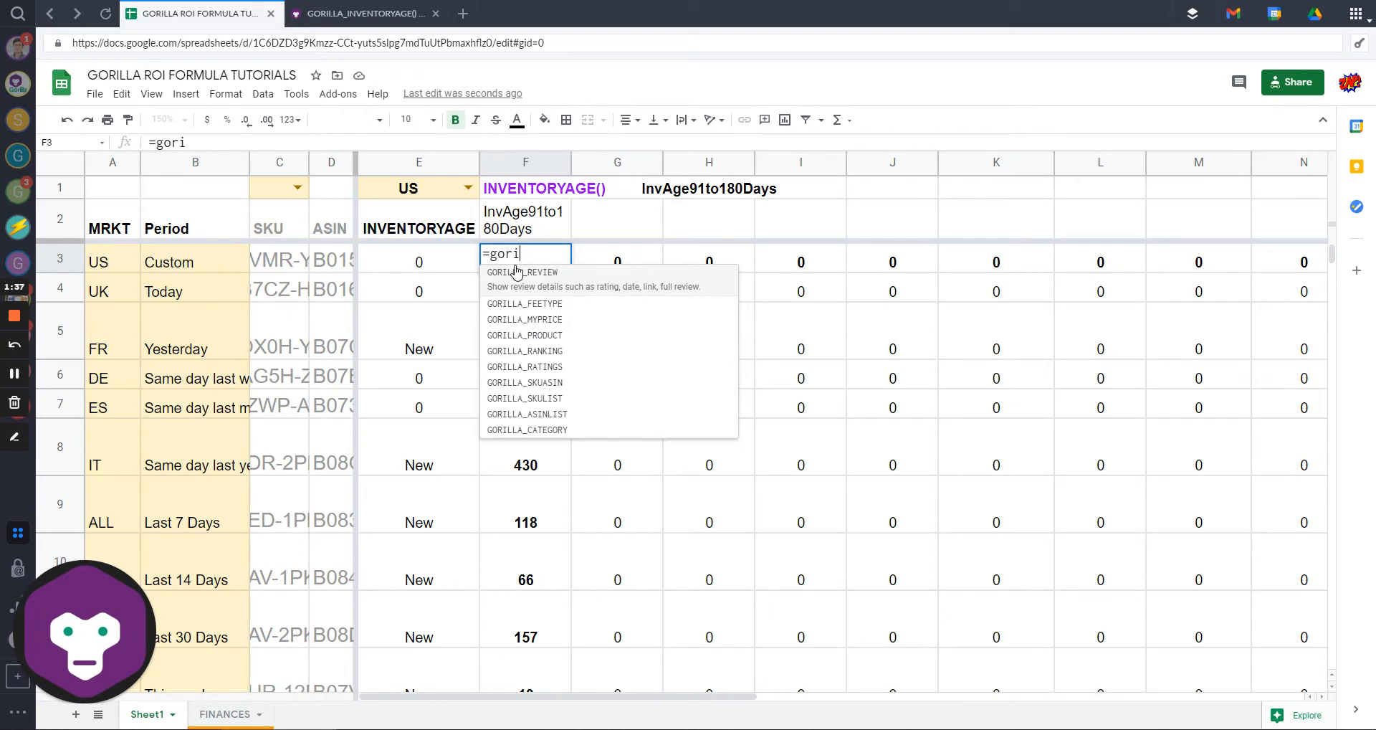
type("lla_inve")
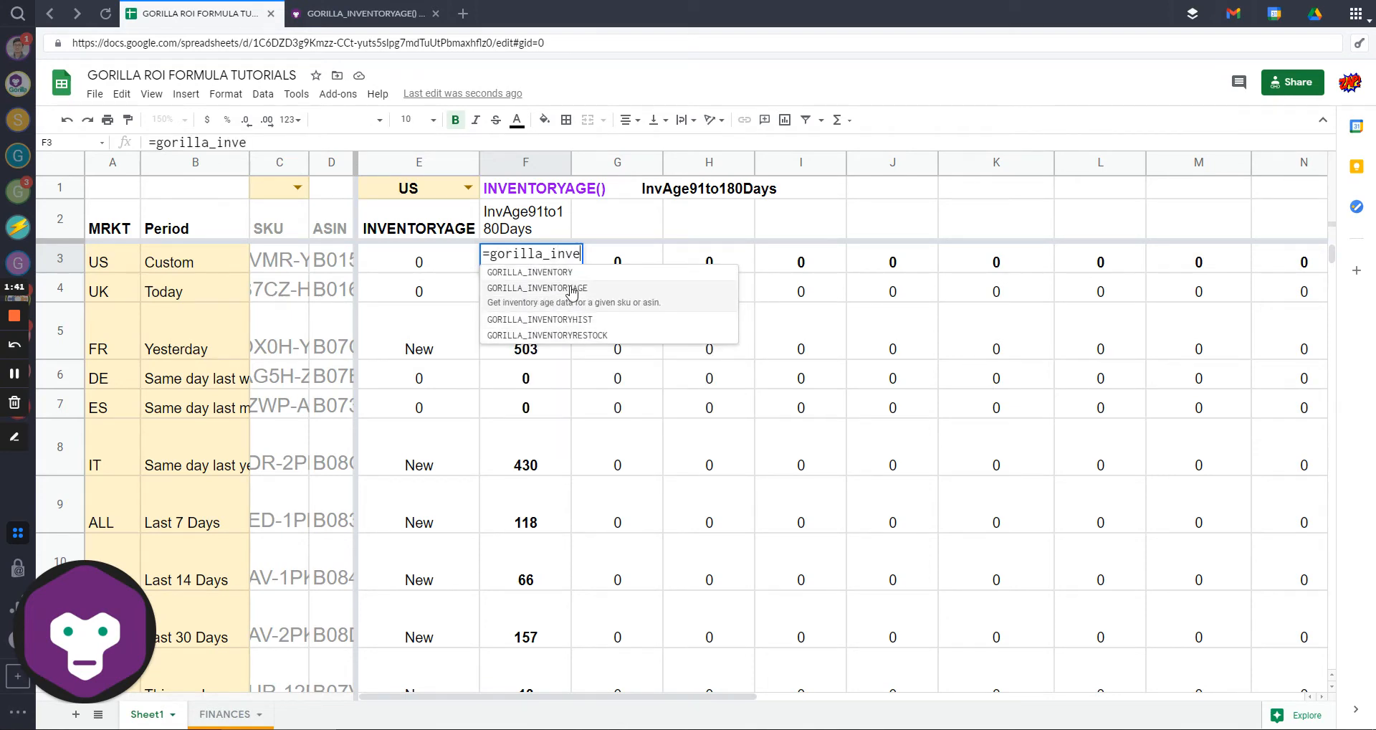
Step: Insert GORILLA_INVENTORYAGE in F3 and set the SKU range to C3:C29
left_click(571, 288)
left_click_drag(276, 262, 274, 343)
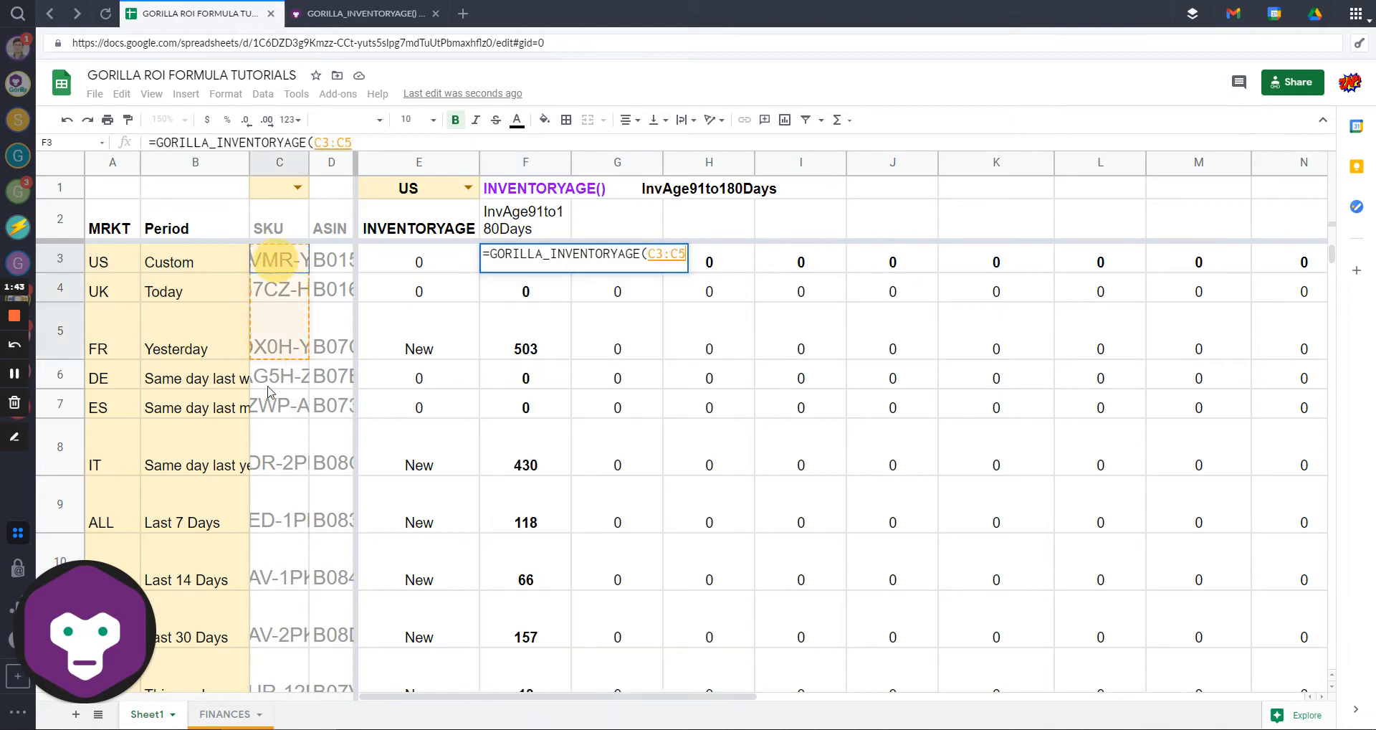
left_click_drag(270, 392, 287, 527)
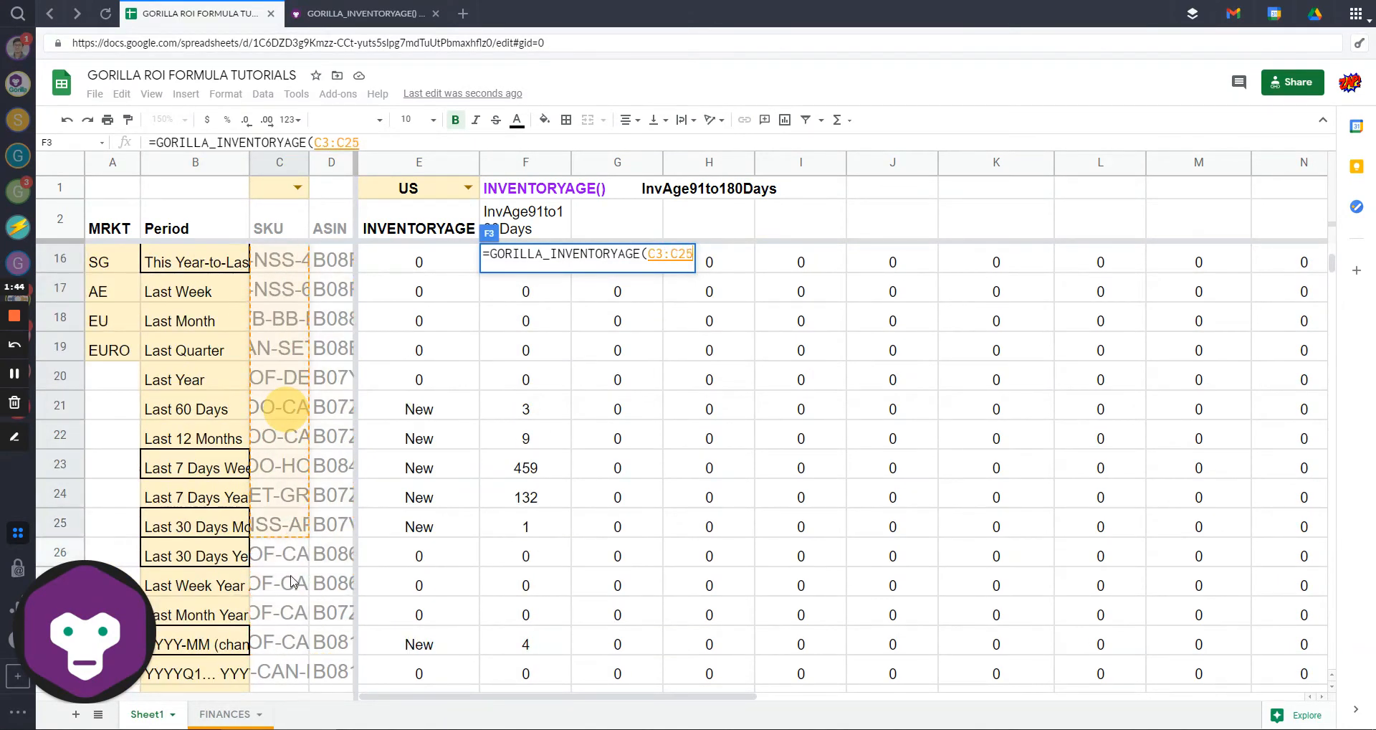
left_click_drag(290, 576, 293, 629)
scroll(706, 349, "up", 10)
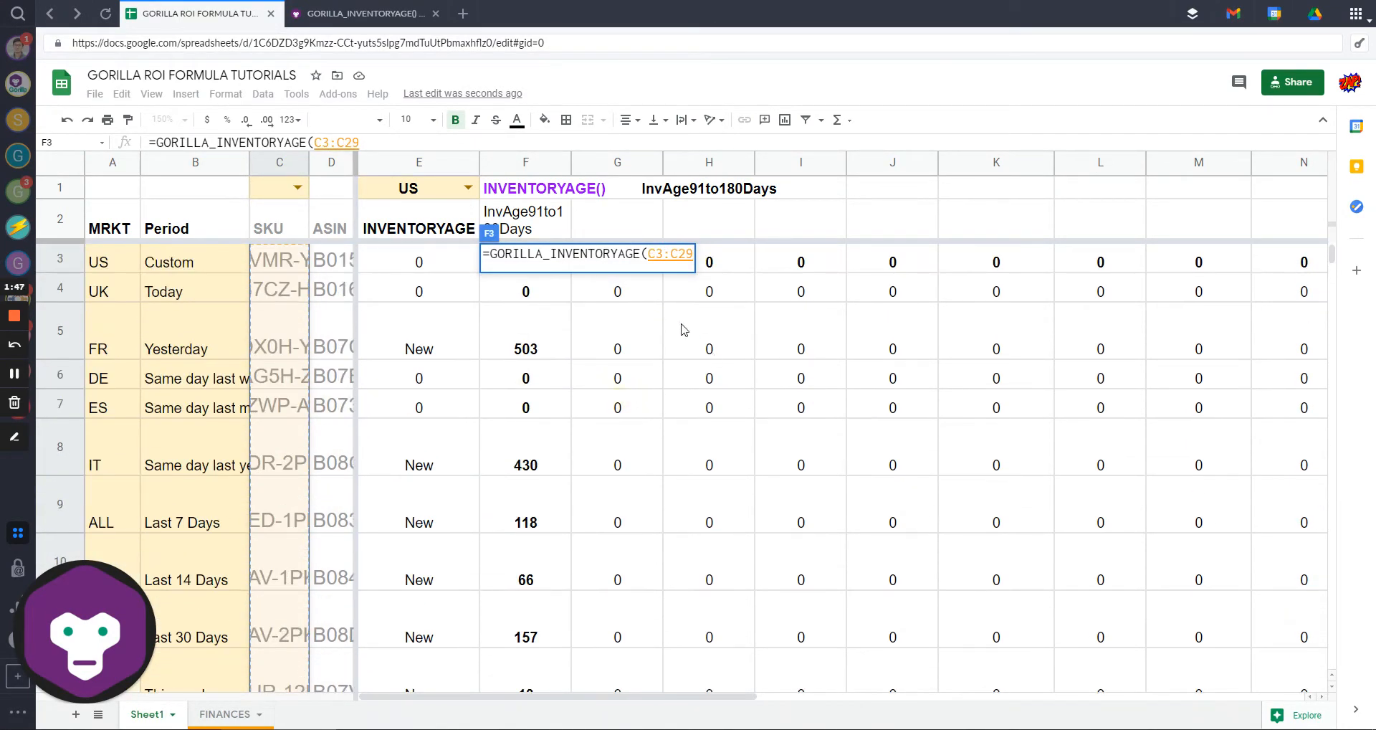
Step: Leave the middle arguments blank and use F2 as the datapoint argument
type(",")
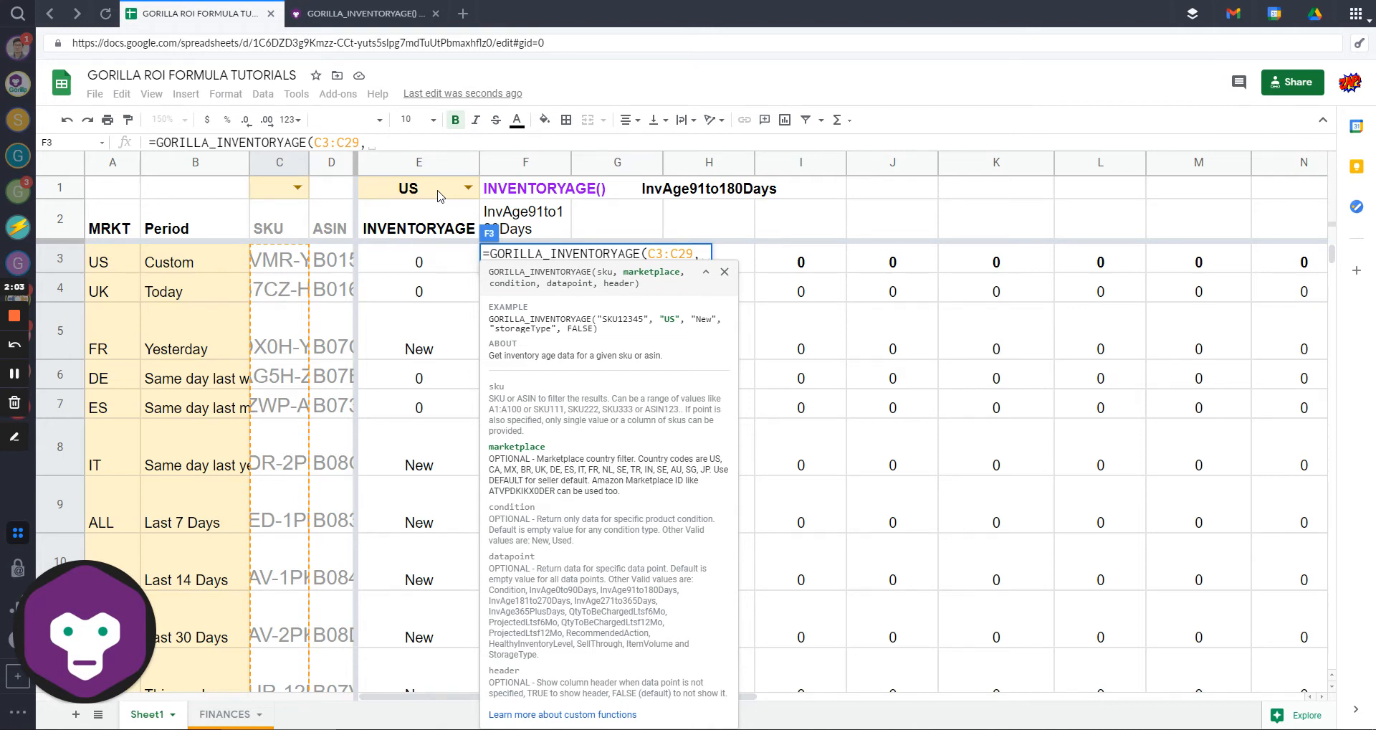
type(",")
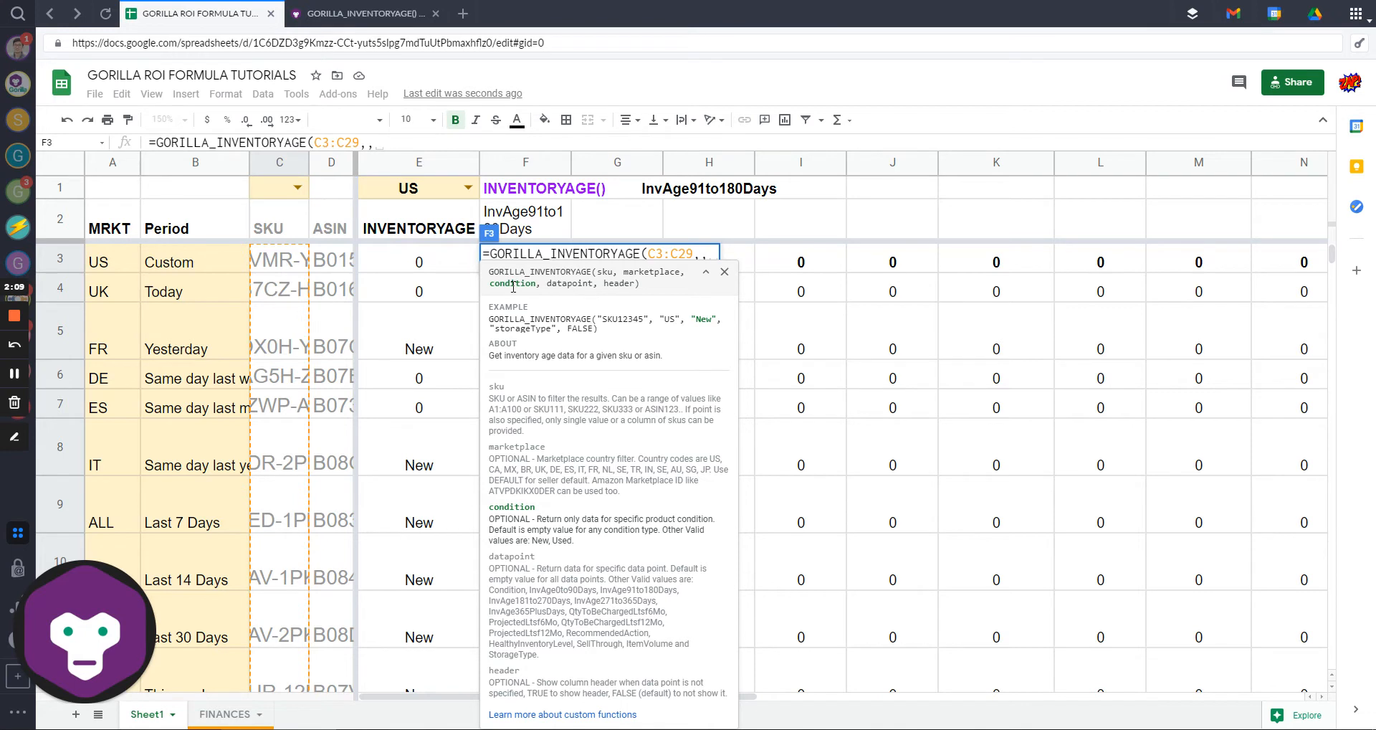
type(",")
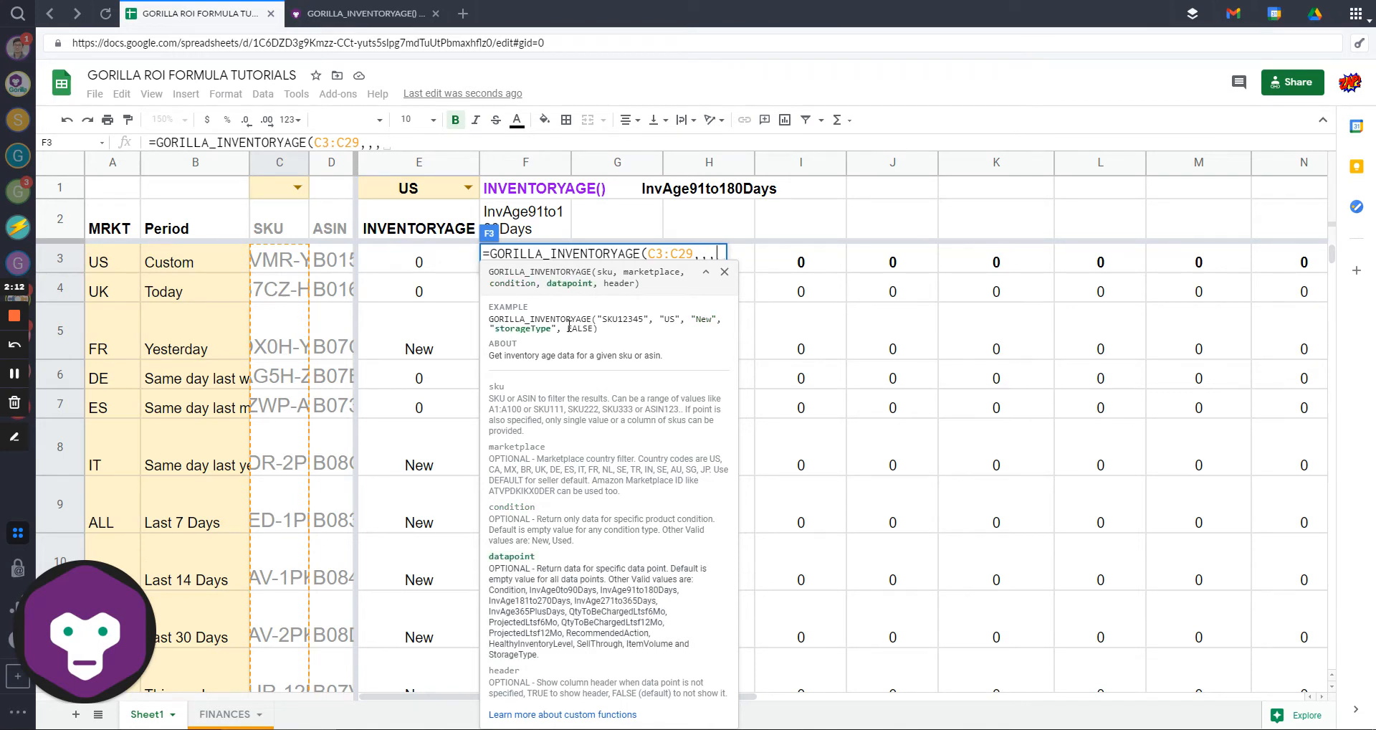
left_click(541, 218)
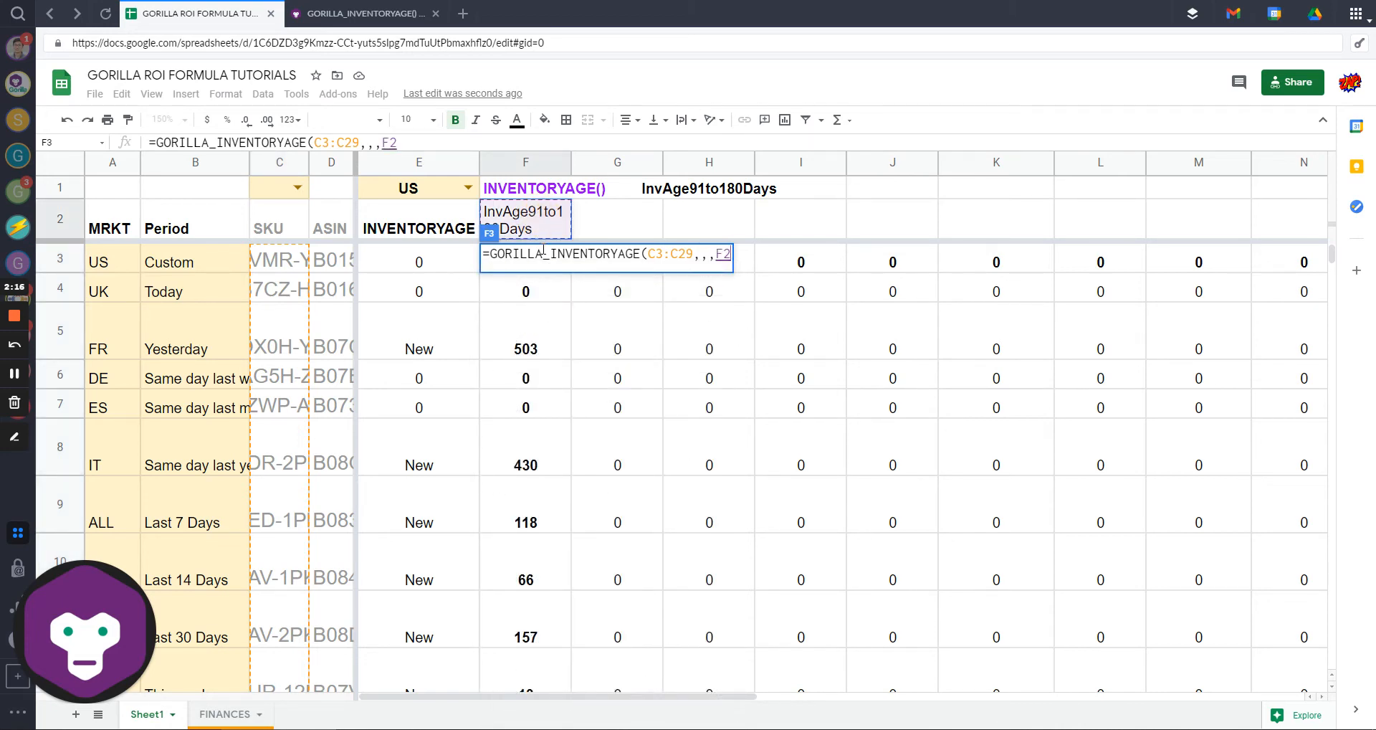
type(",")
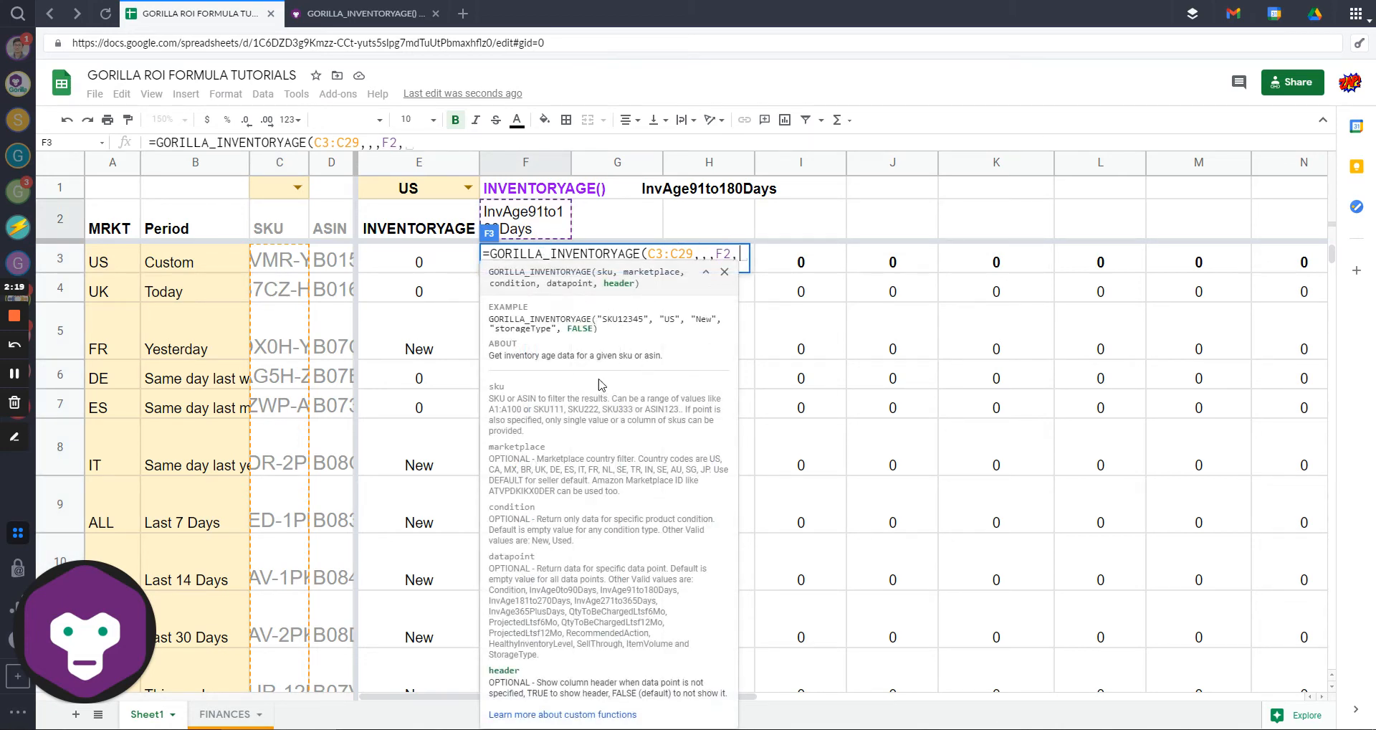
key("BackSpace")
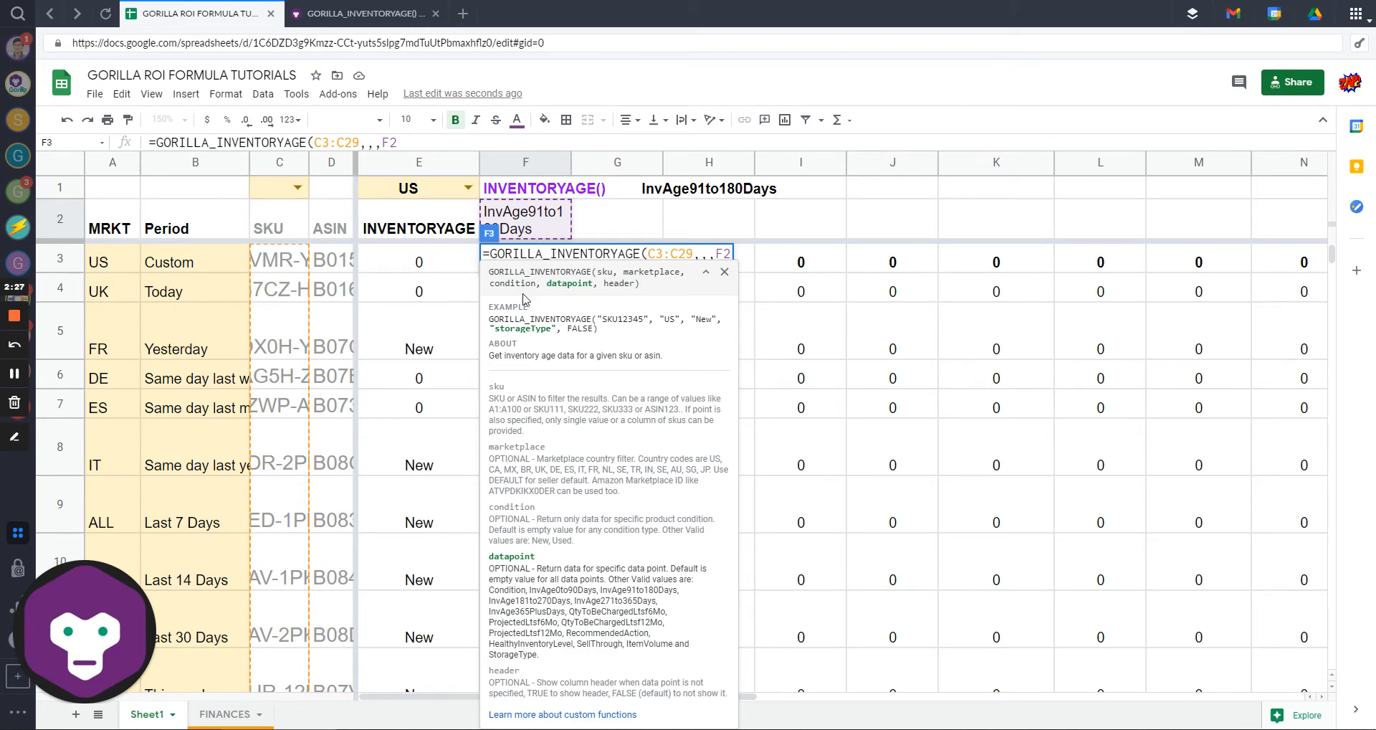
Step: Close and enter =GORILLA_INVENTORYAGE(C3:C29,,,F2) in F3
type(")")
key("Return")
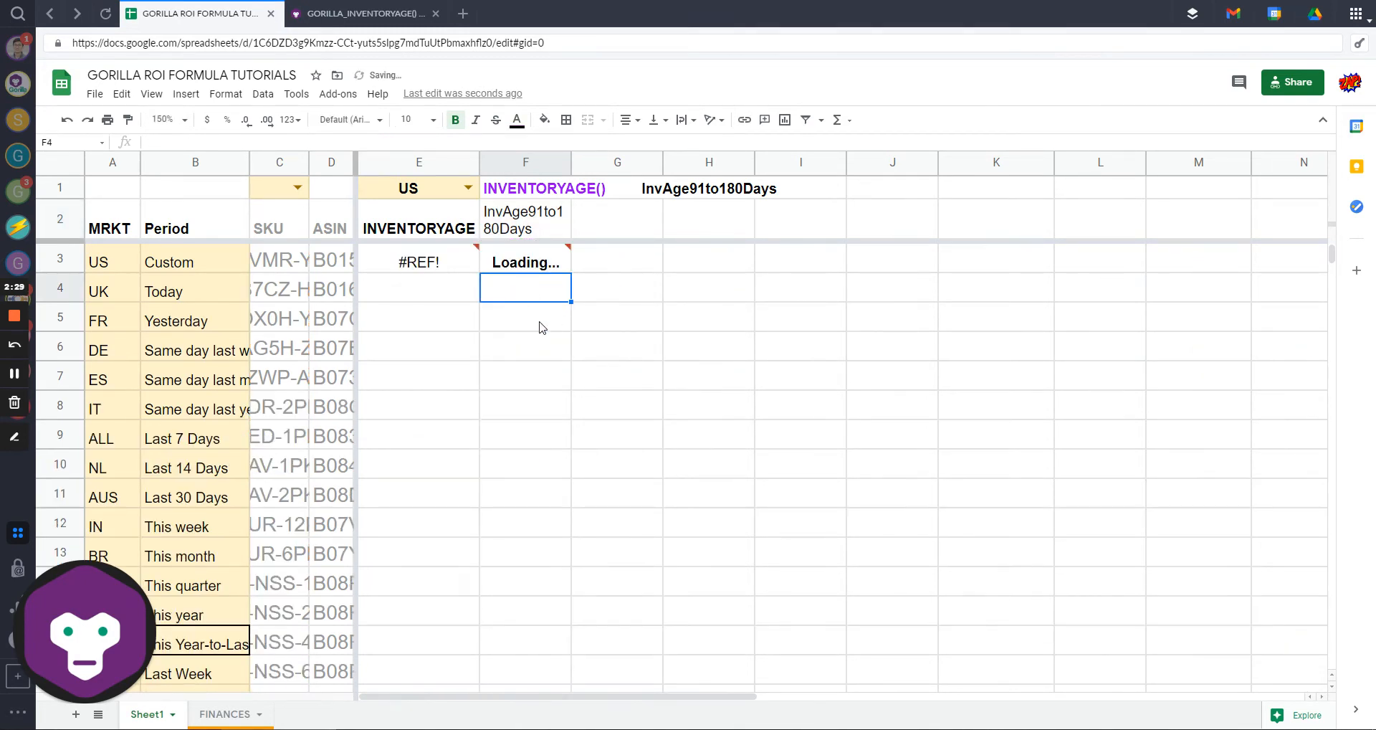
left_click(549, 264)
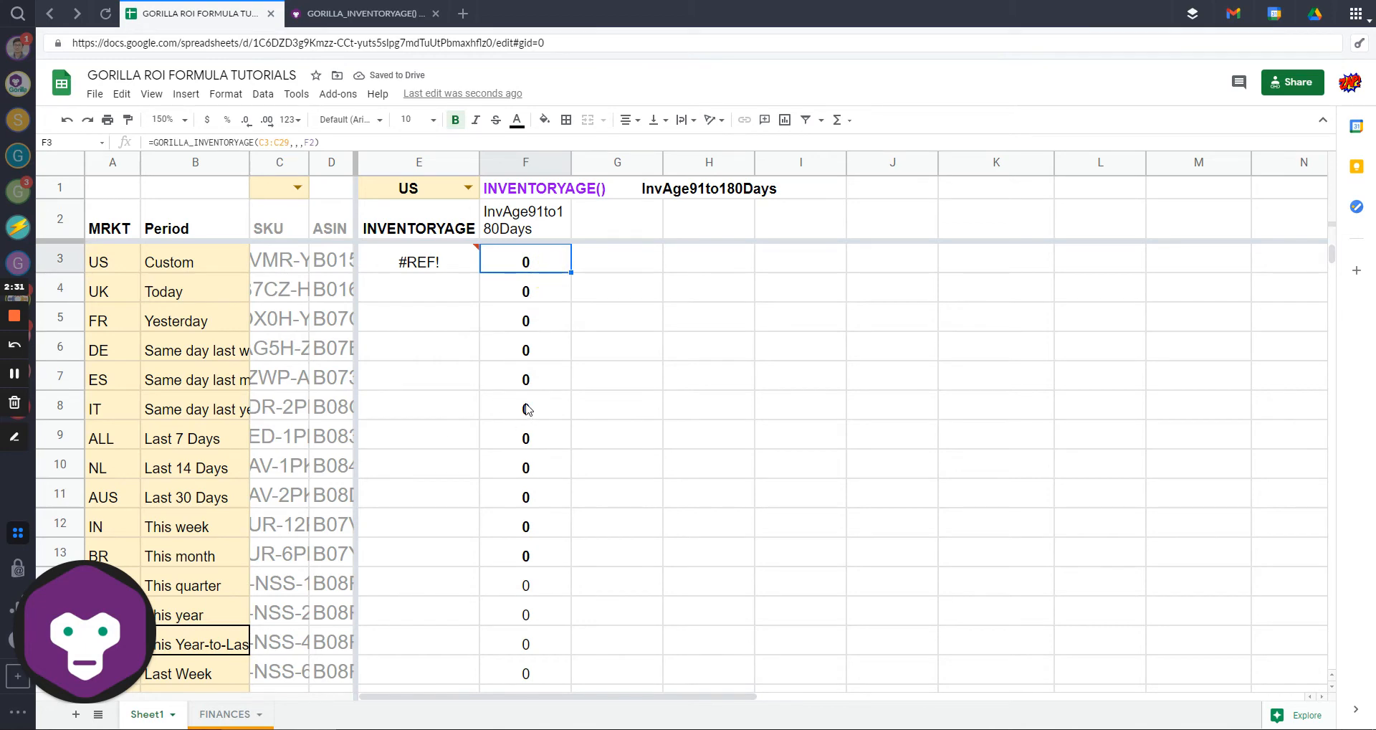
scroll(542, 401, "down", 10)
scroll(542, 396, "up", 10)
Step: Check the 0 results down column F, the F2 header and the F3 formula
left_click_drag(529, 291, 526, 371)
scroll(527, 371, "down", 3)
scroll(526, 371, "up", 3)
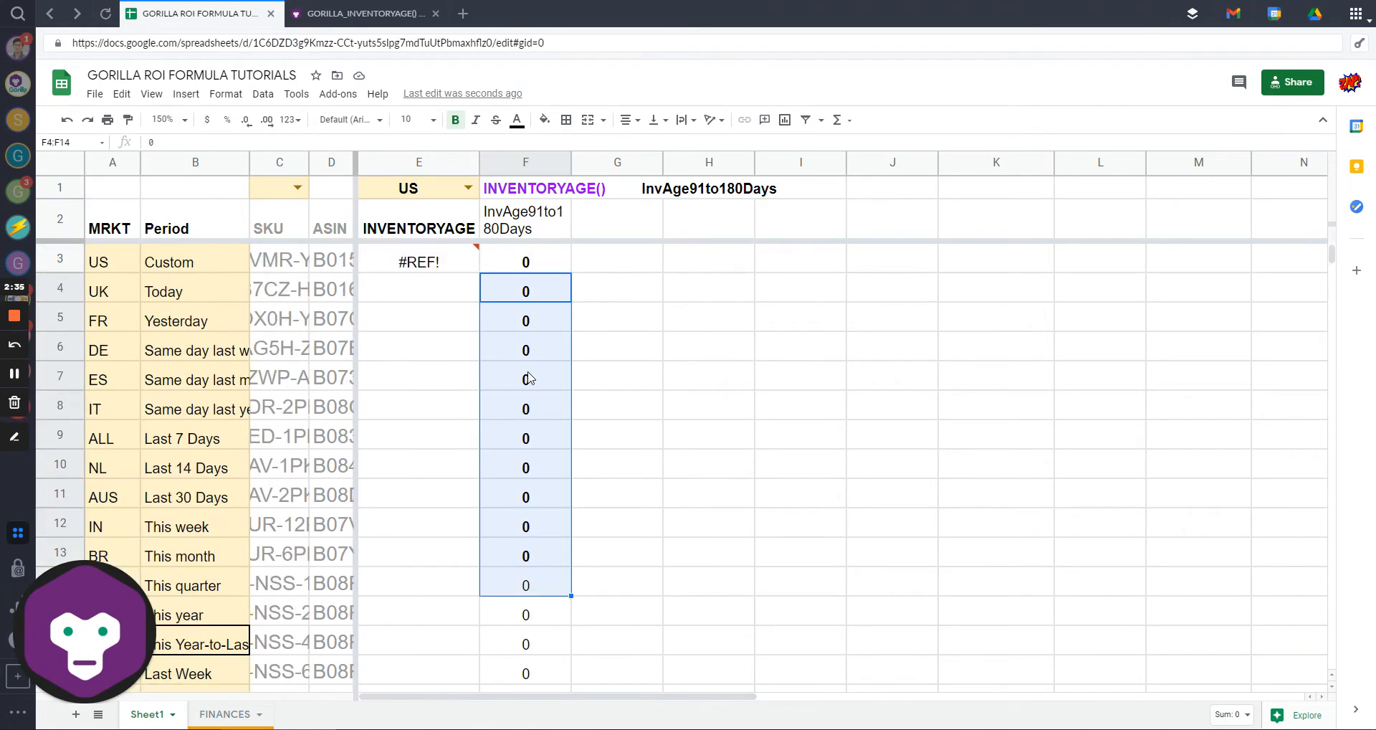
left_click(530, 352)
left_click(528, 383)
left_click(524, 228)
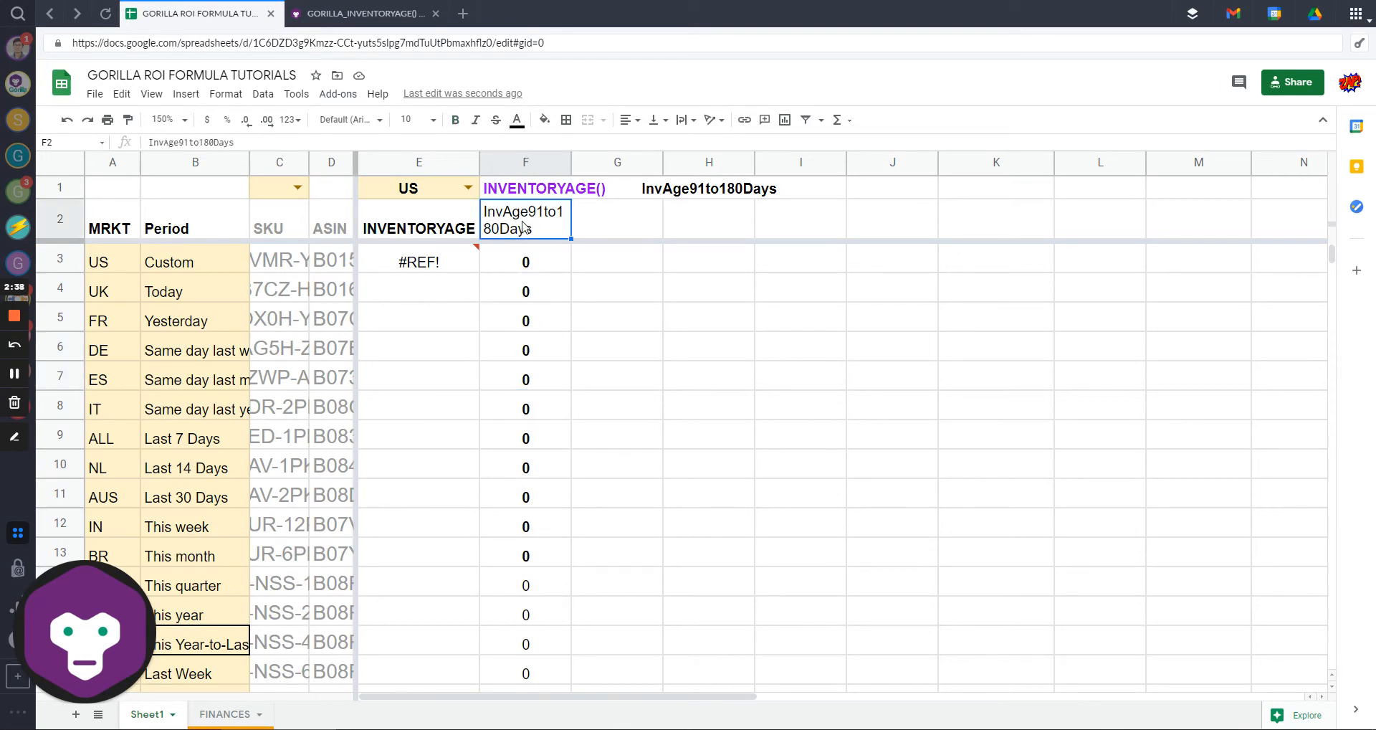
left_click(525, 265)
scroll(523, 358, "down", 4)
Step: Change the F3 formula's SKU range end from C29 to C200
left_click(531, 480)
scroll(531, 476, "down", 3)
scroll(548, 458, "up", 7)
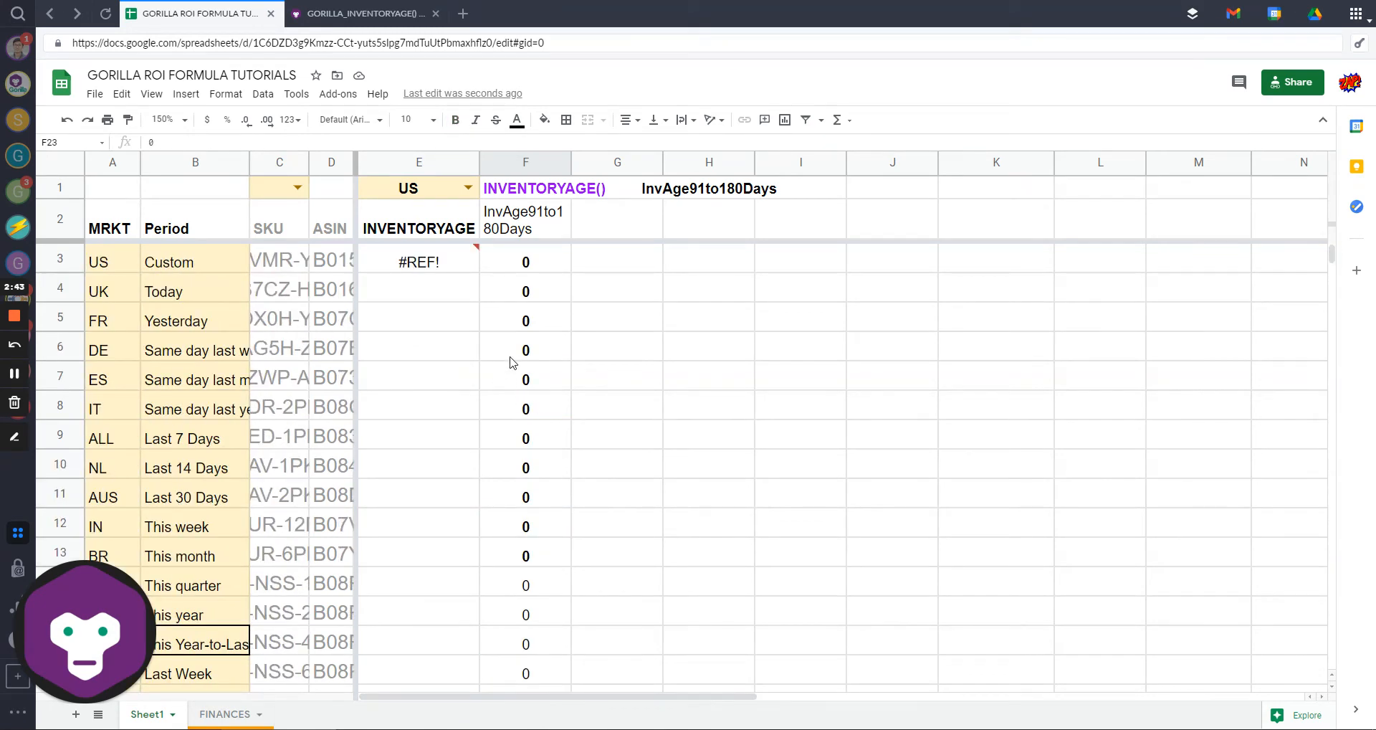
left_click(538, 264)
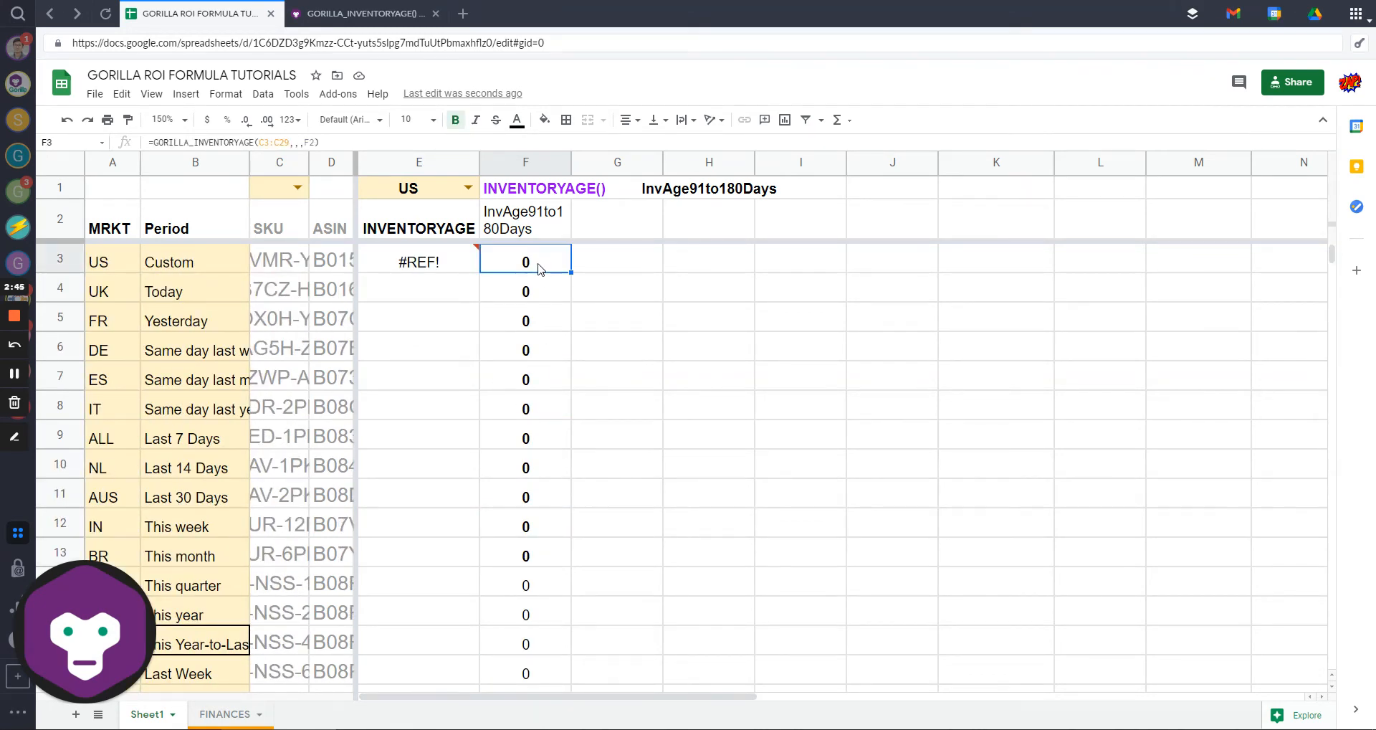
left_click(287, 142)
key("BackSpace")
key("BackSpace")
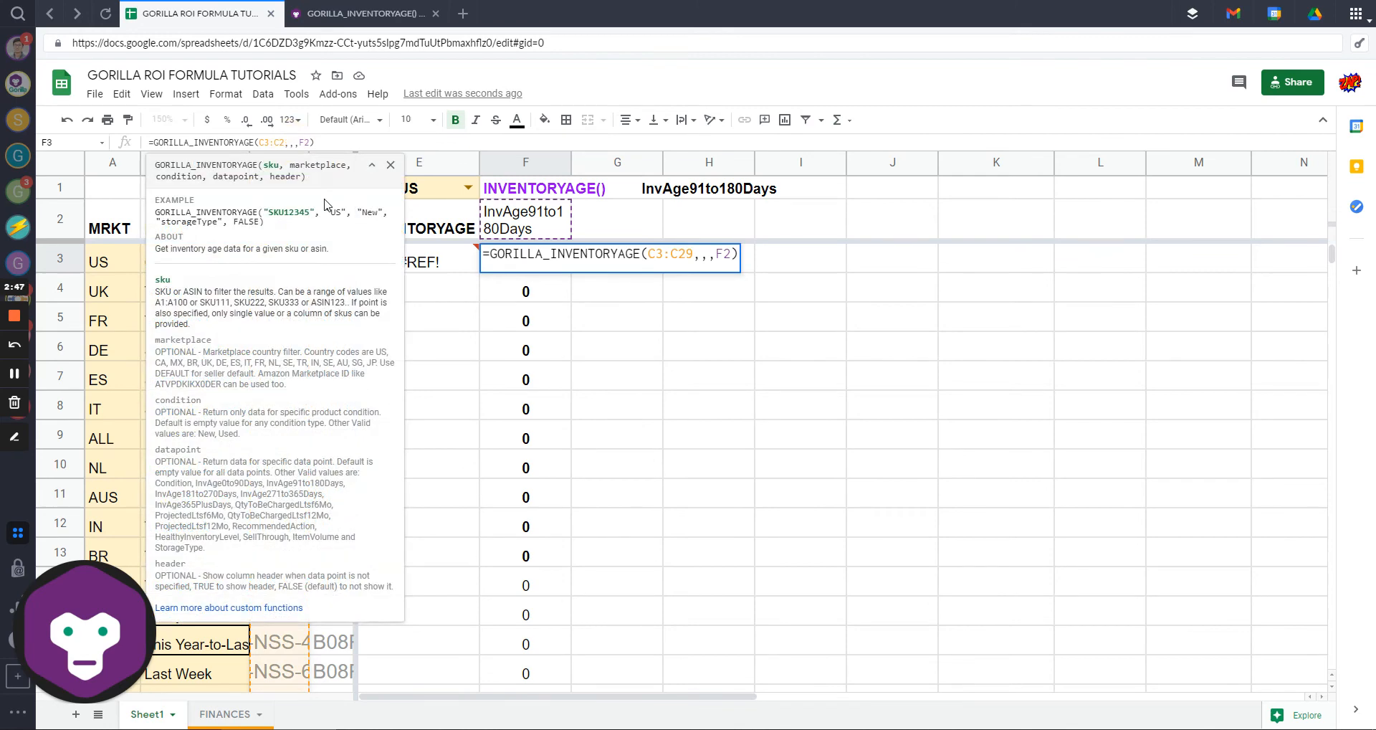
type("200")
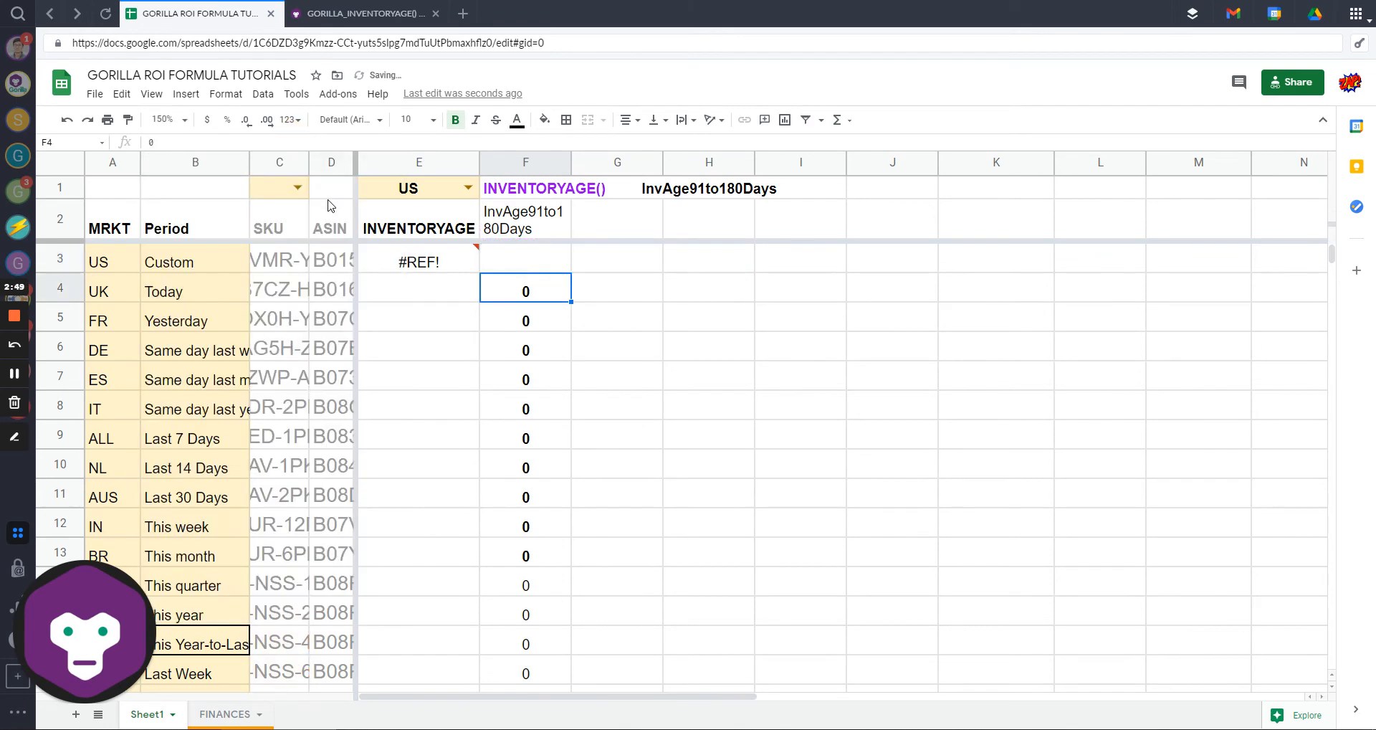
key("Return")
Step: Check the new nonzero results: 32 in F41, 5 in F43, 1 in F45
scroll(556, 402, "down", 13)
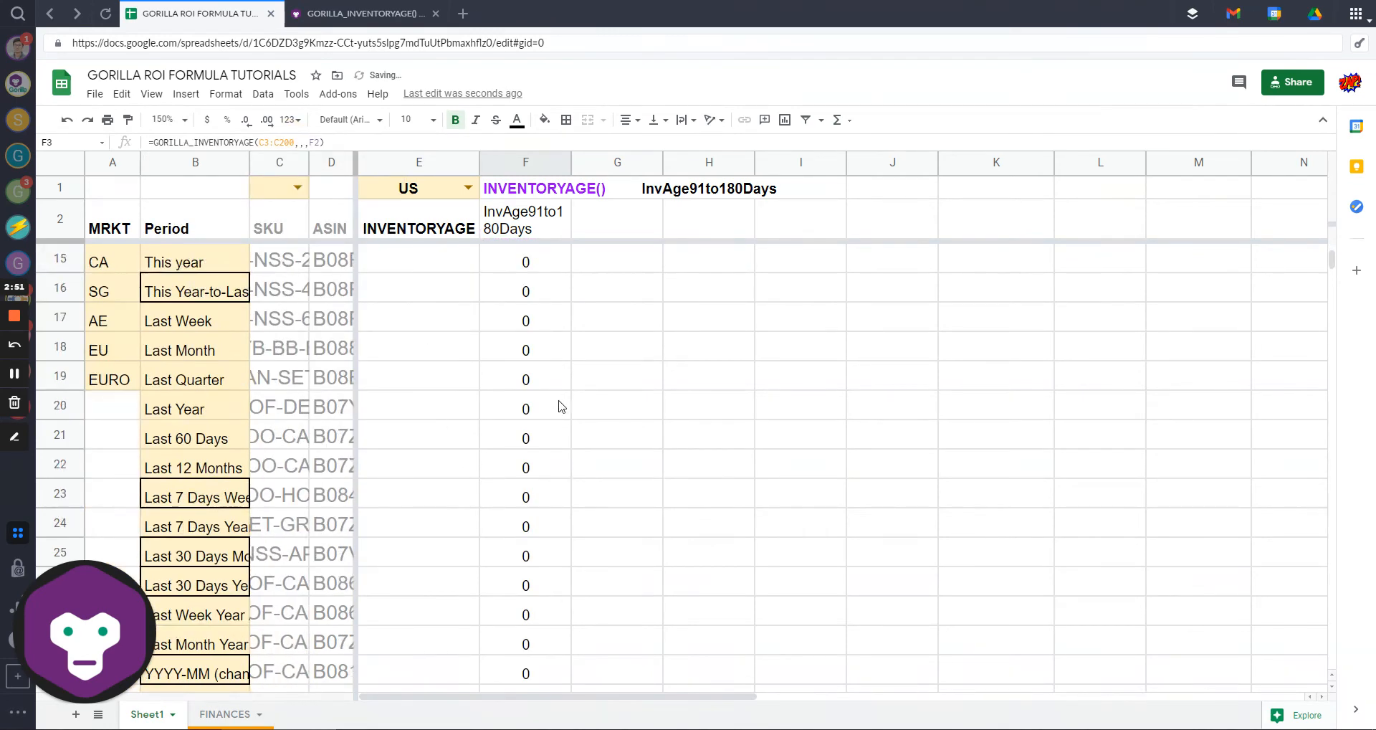
scroll(557, 403, "up", 2)
left_click(539, 446)
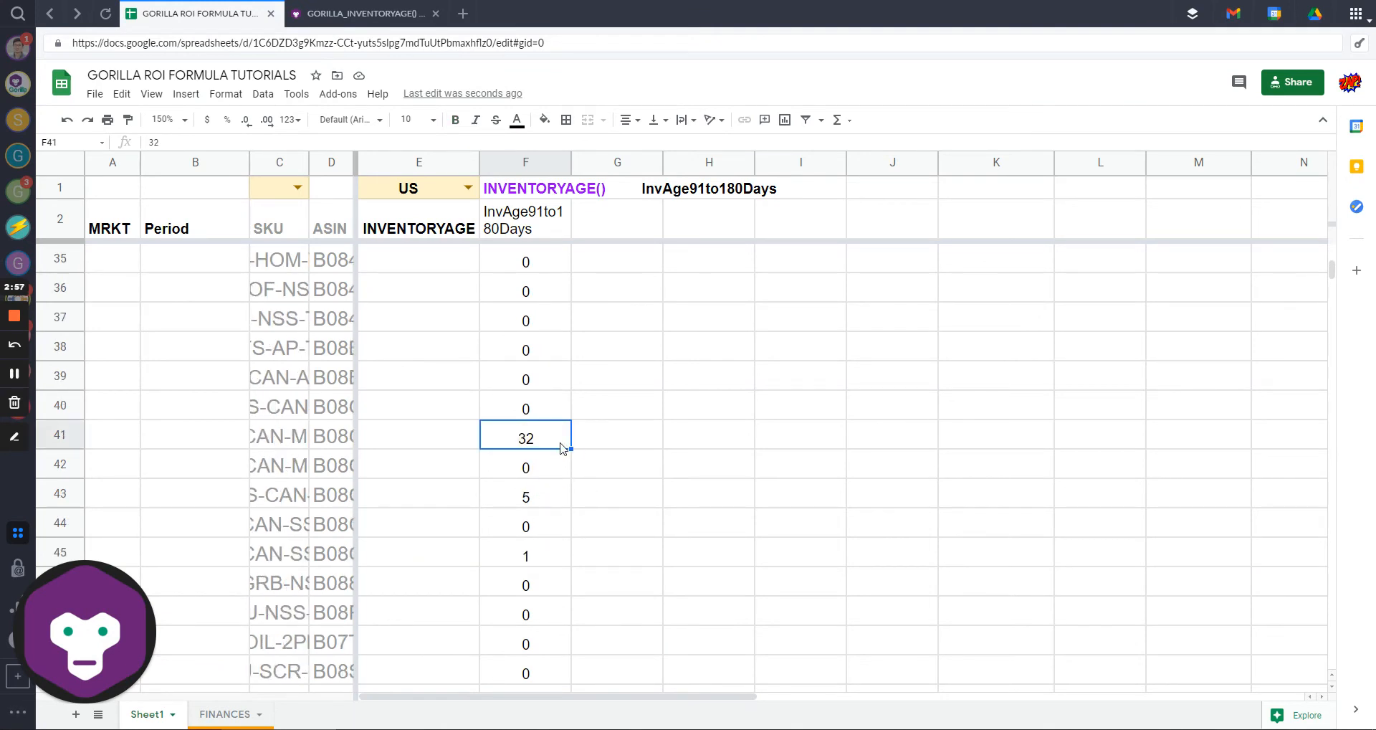
left_click(538, 502)
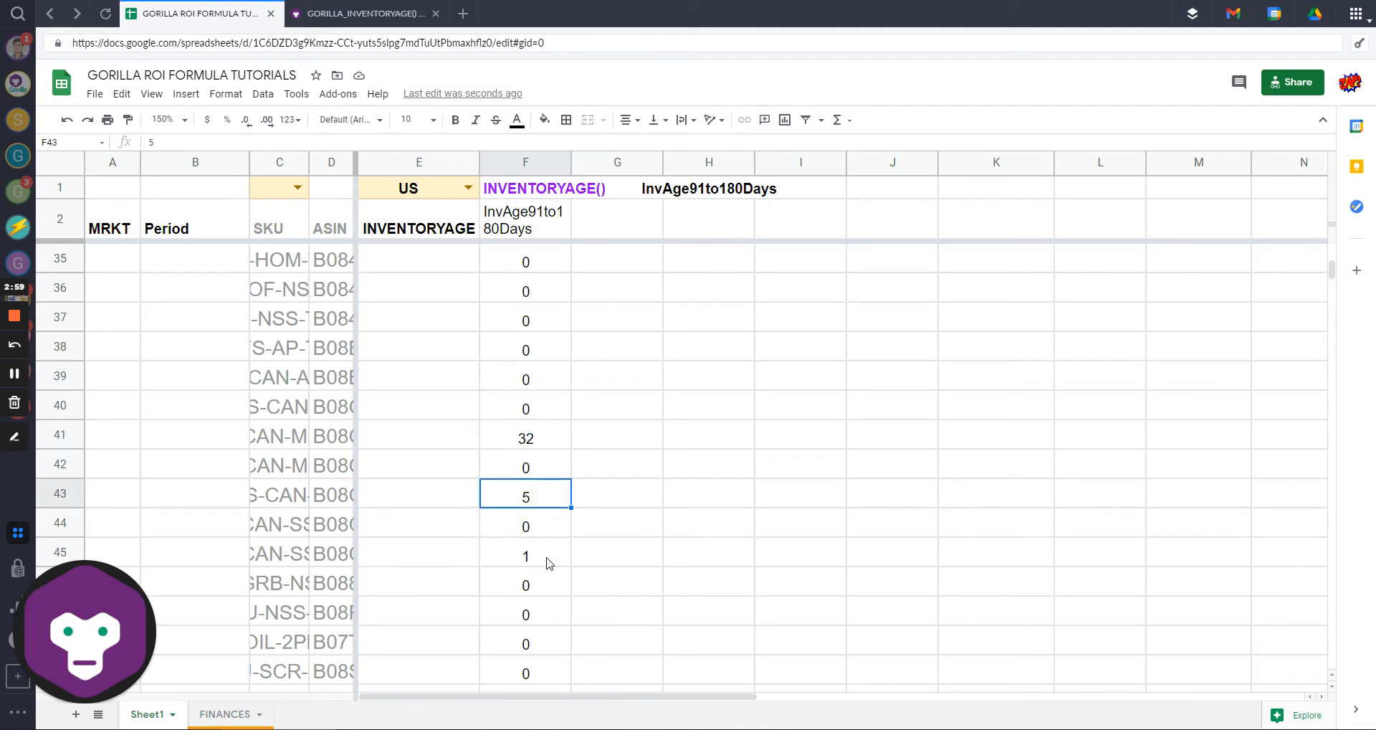
left_click(528, 557)
scroll(528, 559, "down", 3)
scroll(537, 557, "up", 2)
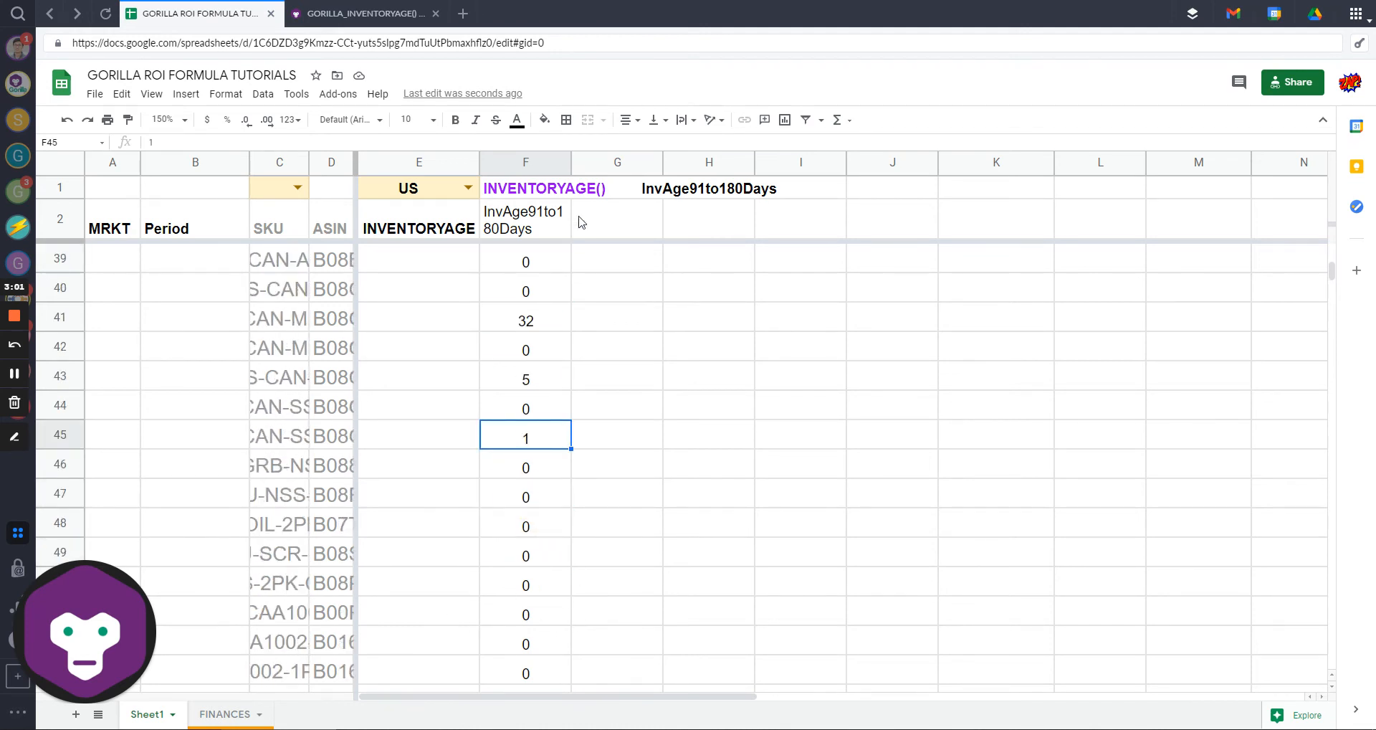
scroll(548, 365, "up", 10)
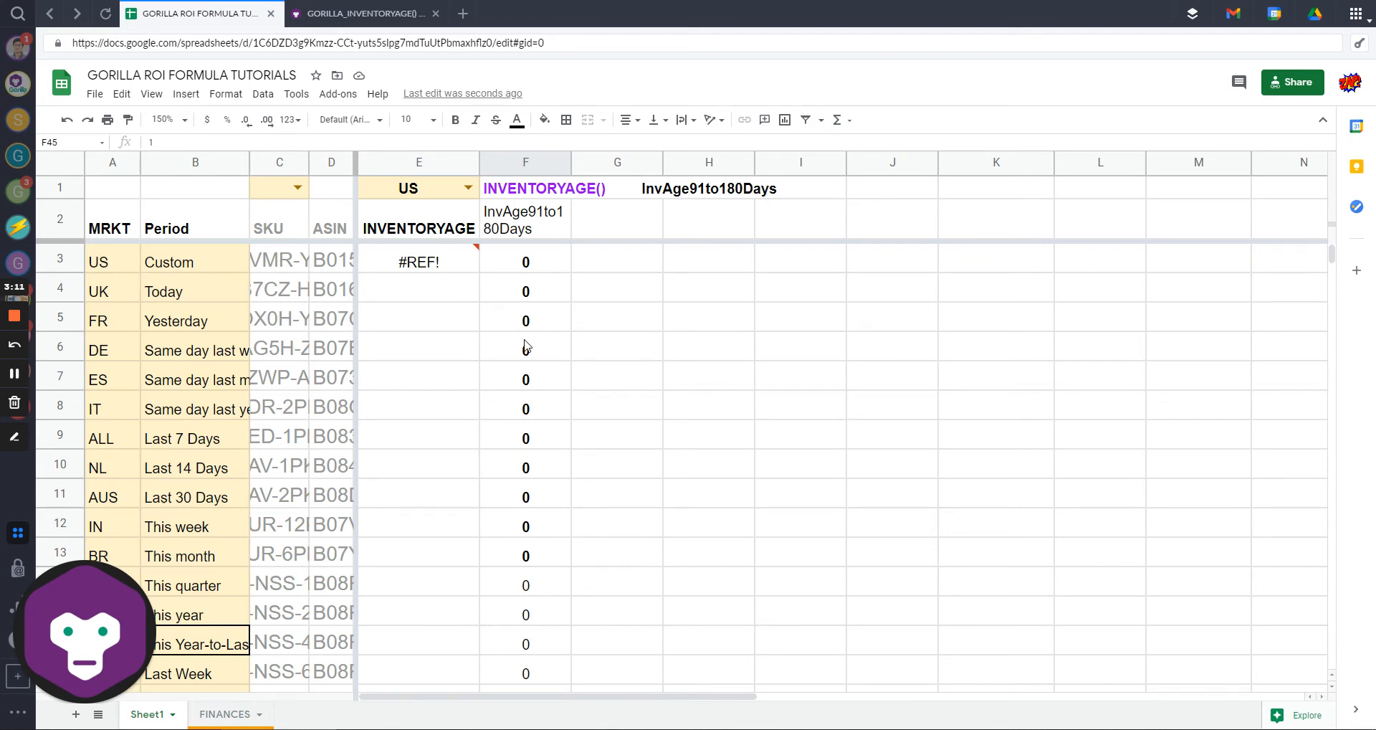
Step: Delete the F2 header and open E3's =GORILLA_INVENTORYAGE(C3:C100) formula for editing
left_click(525, 227)
key("Delete")
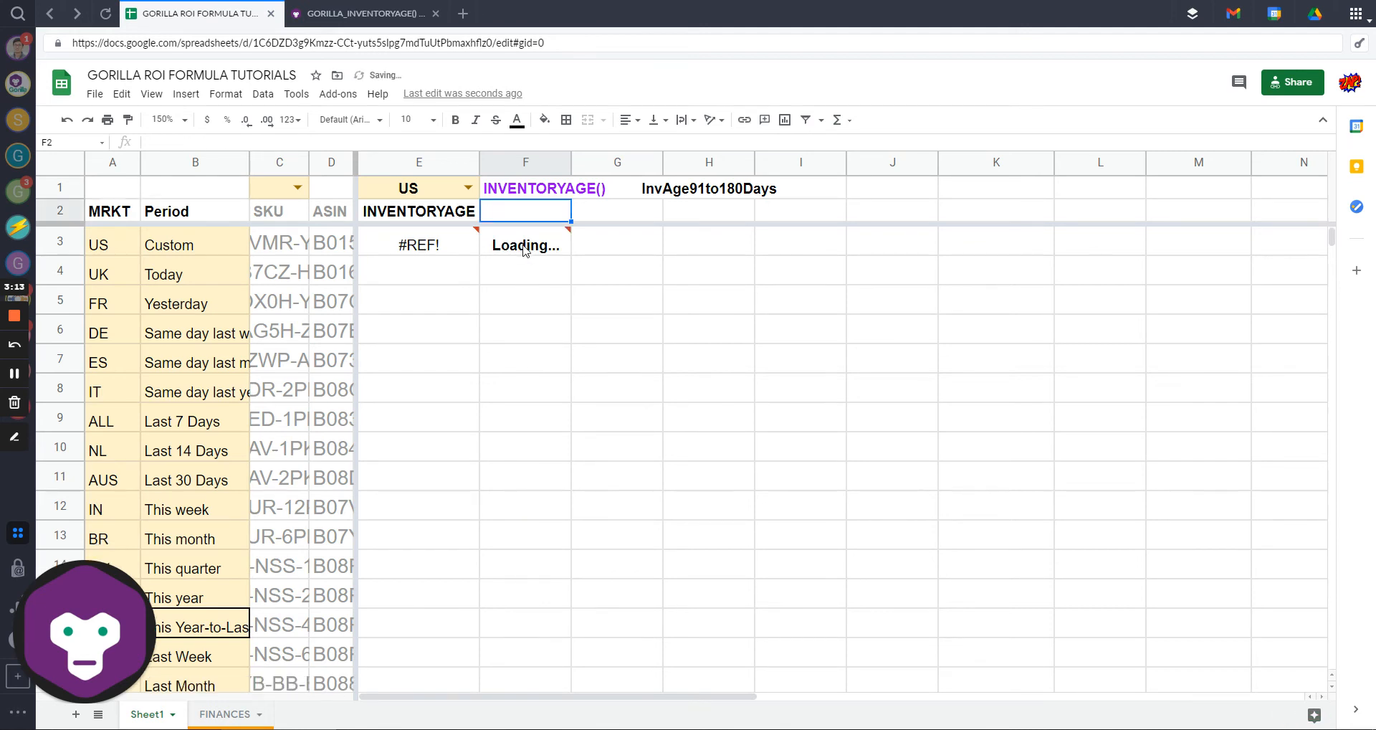
left_click(433, 246)
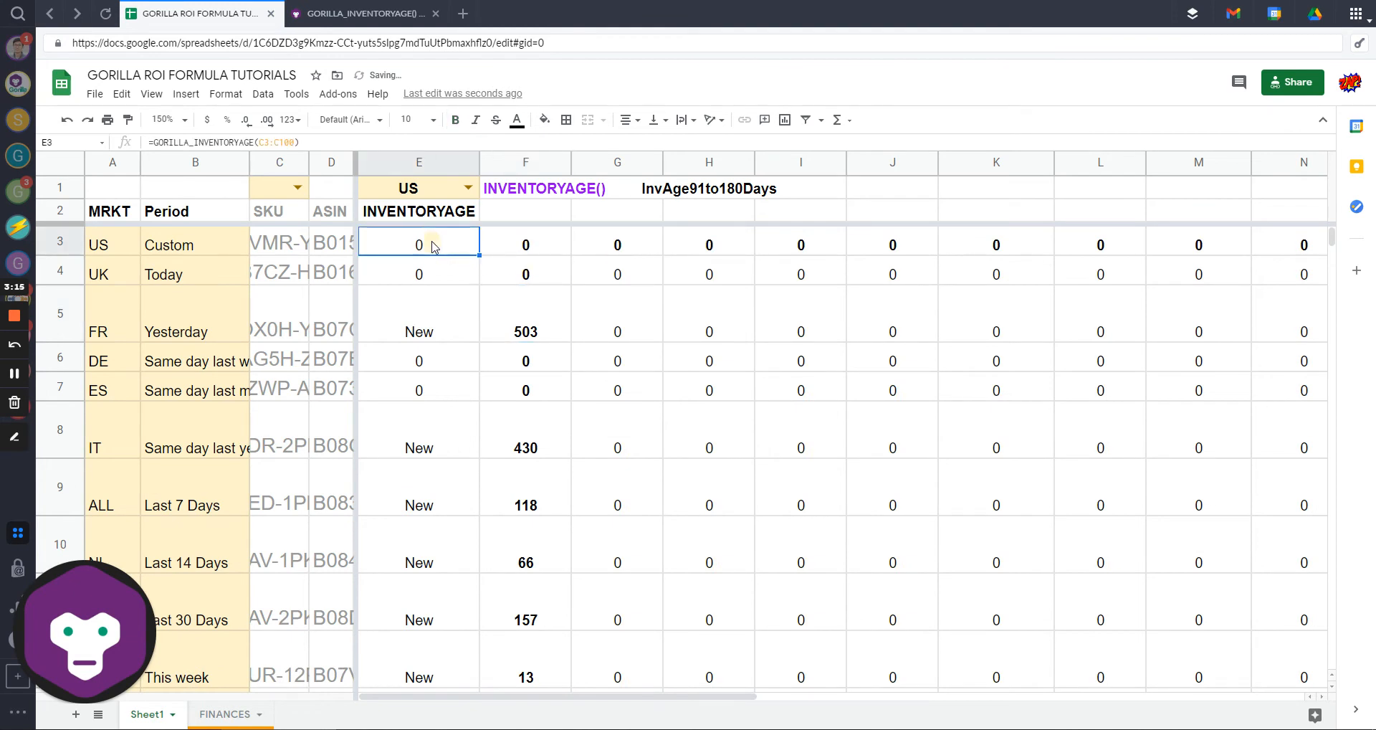
double_click(433, 246)
left_click(575, 238)
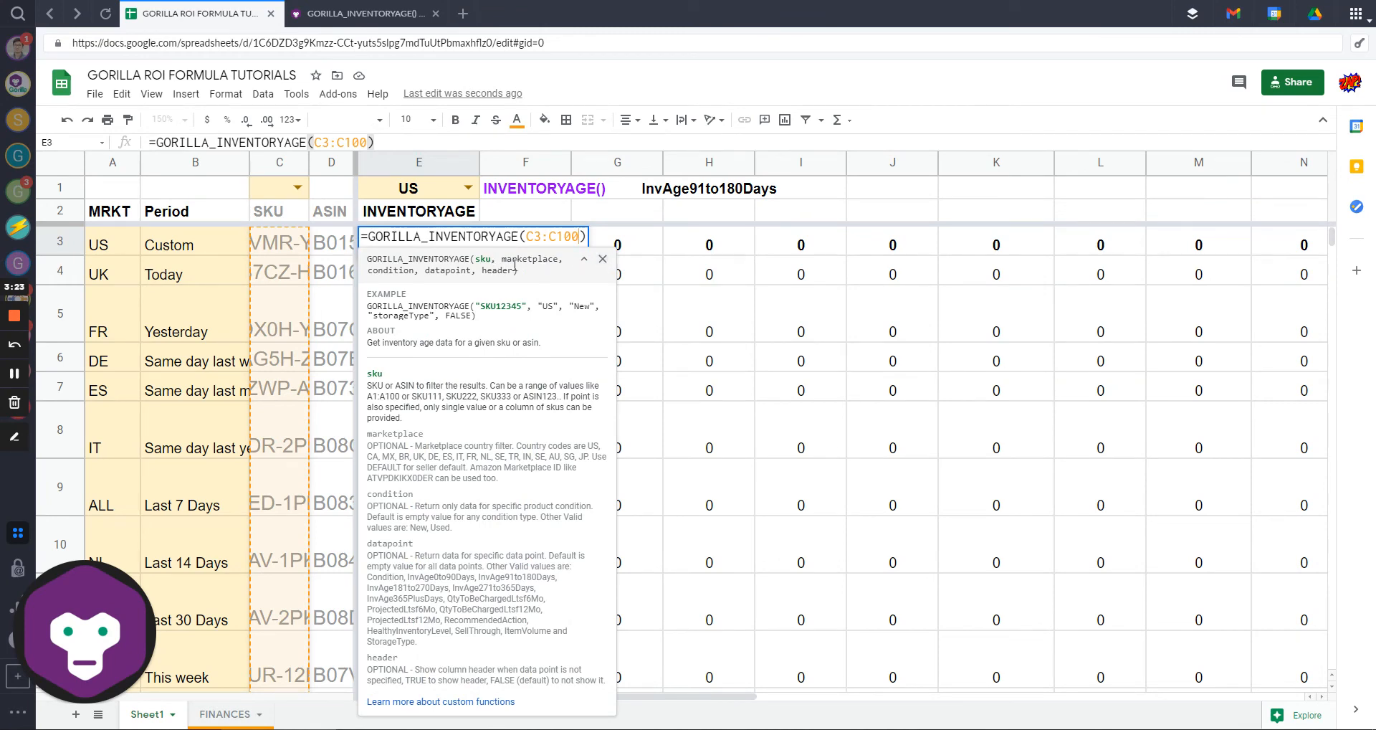
Step: Read the header parameter's help, then add ,,,,TRUE after C3:C100 in E3's formula
left_click(584, 259)
double_click(499, 269)
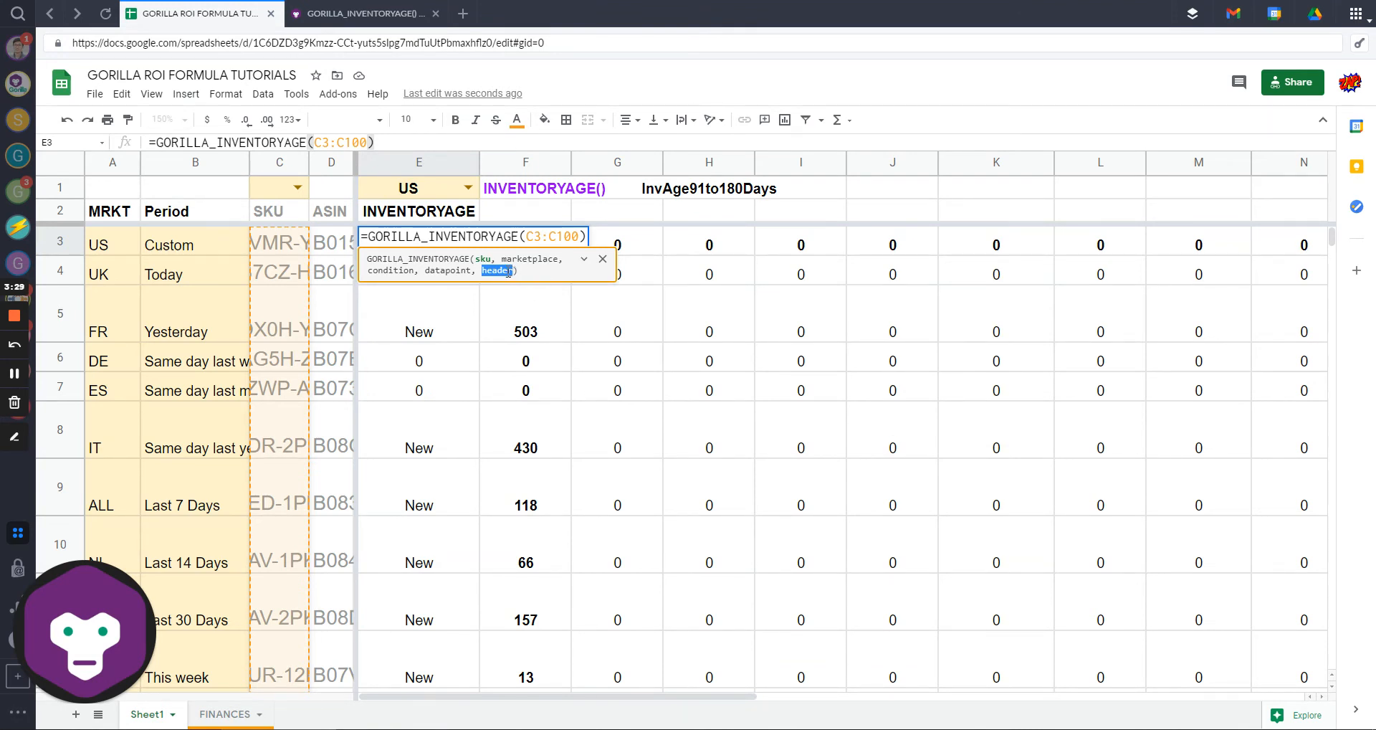
left_click(585, 257)
double_click(384, 660)
left_click(394, 668)
left_click_drag(369, 658, 604, 682)
left_click(456, 673)
left_click_drag(411, 682, 609, 681)
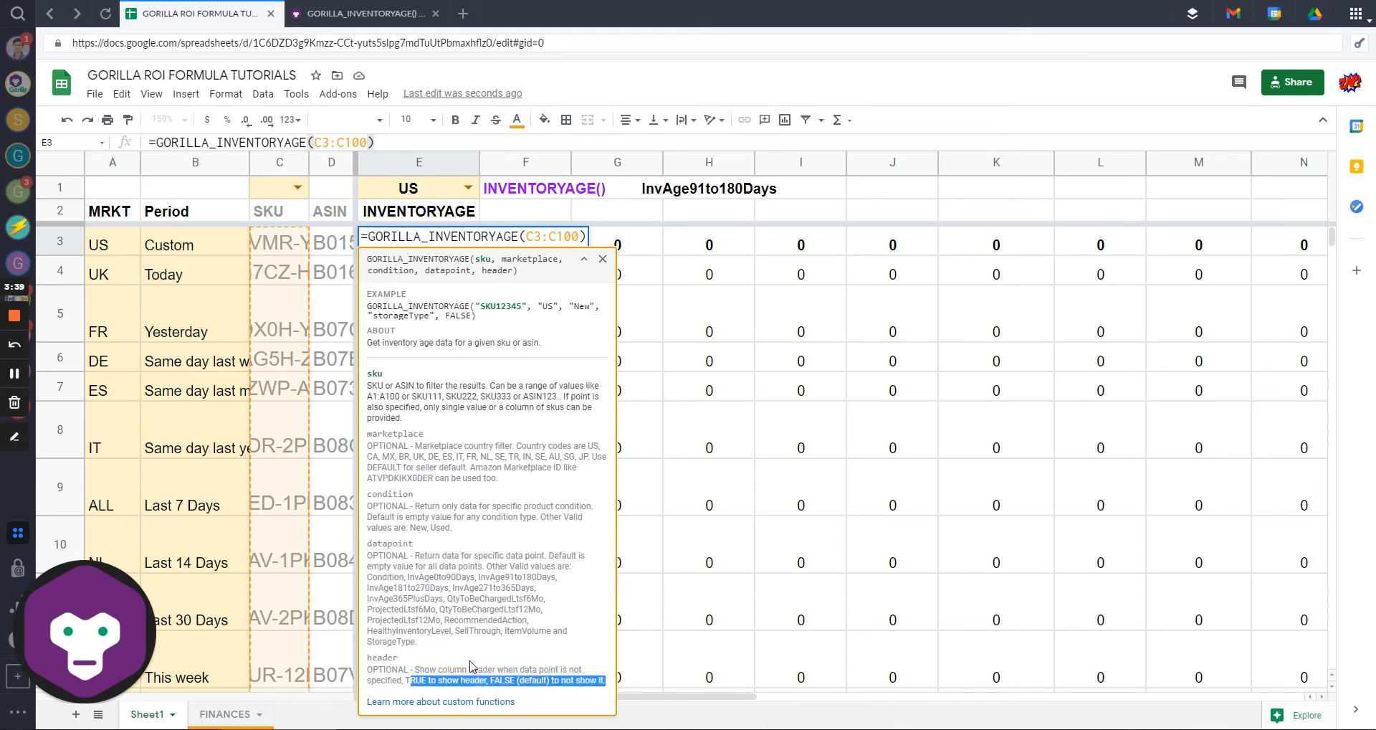
left_click(581, 237)
type(",,,")
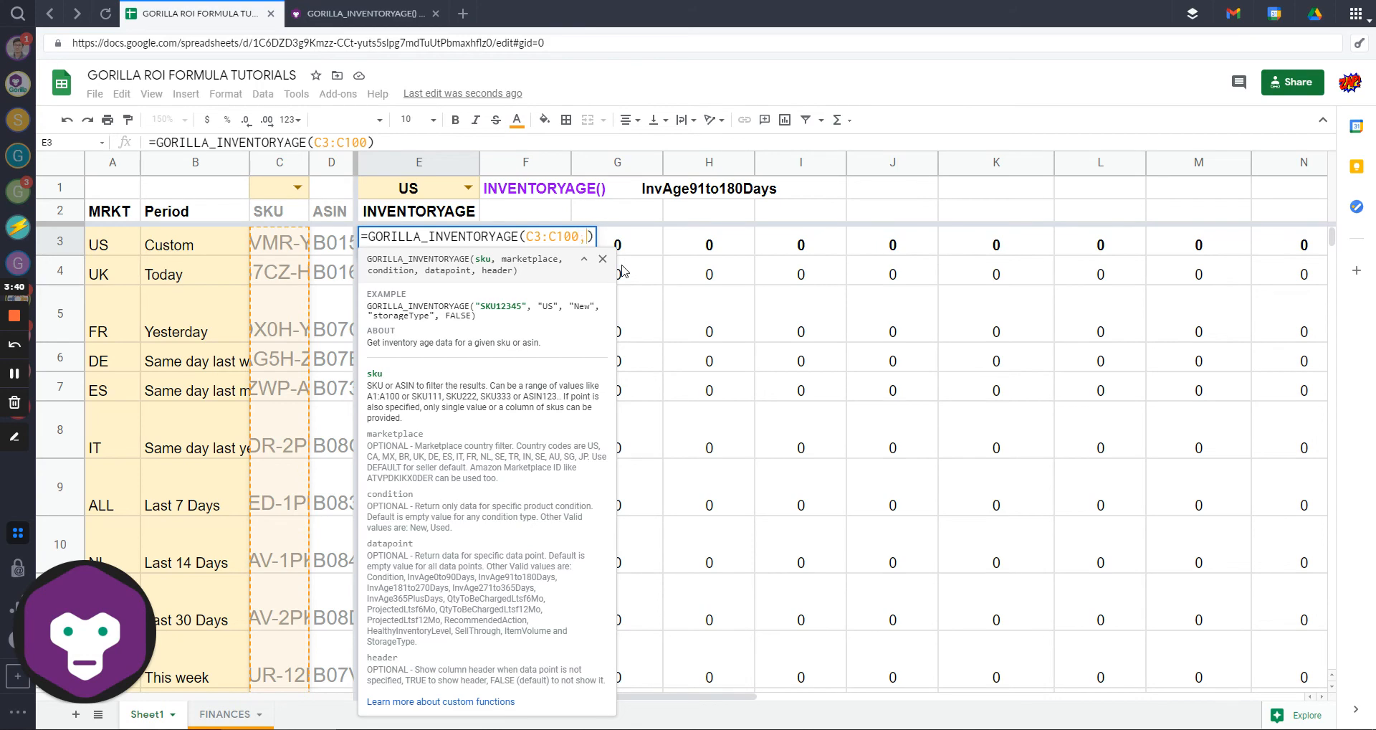
type(",")
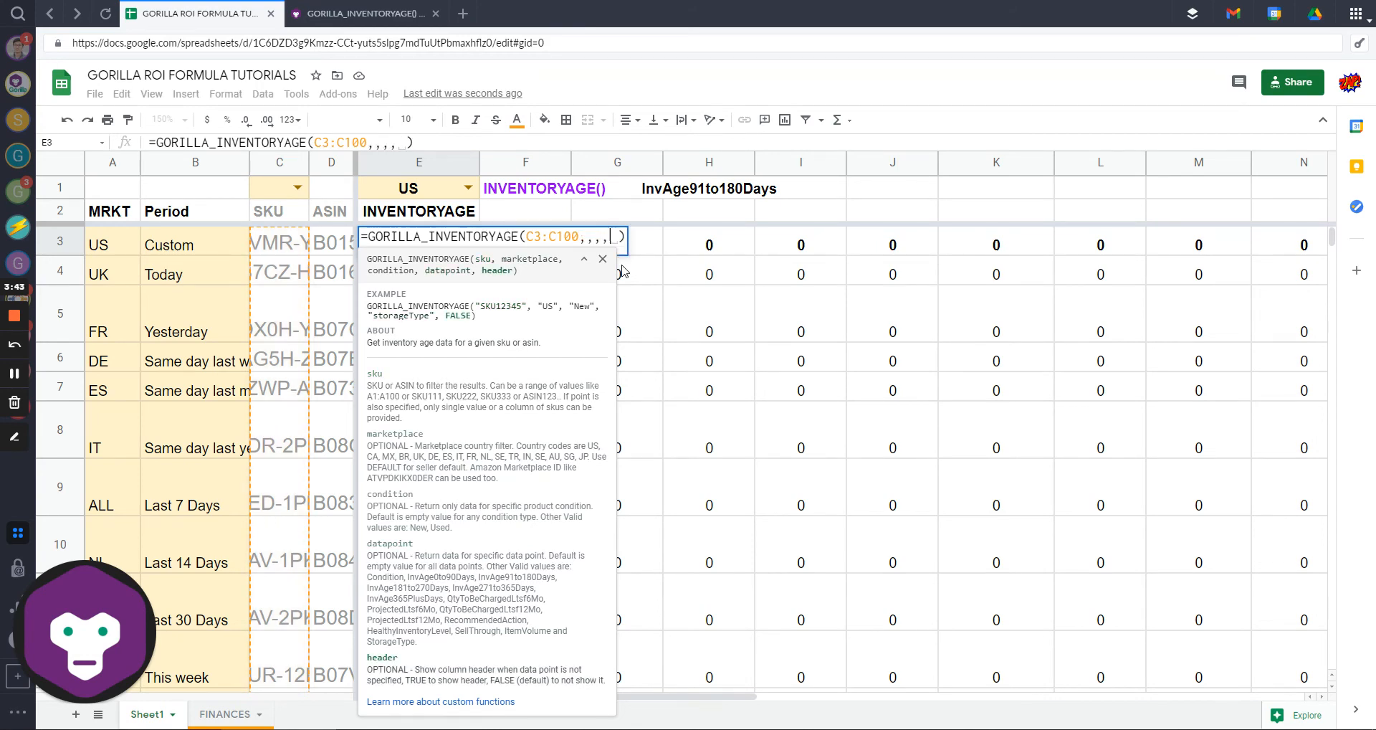
type("TR")
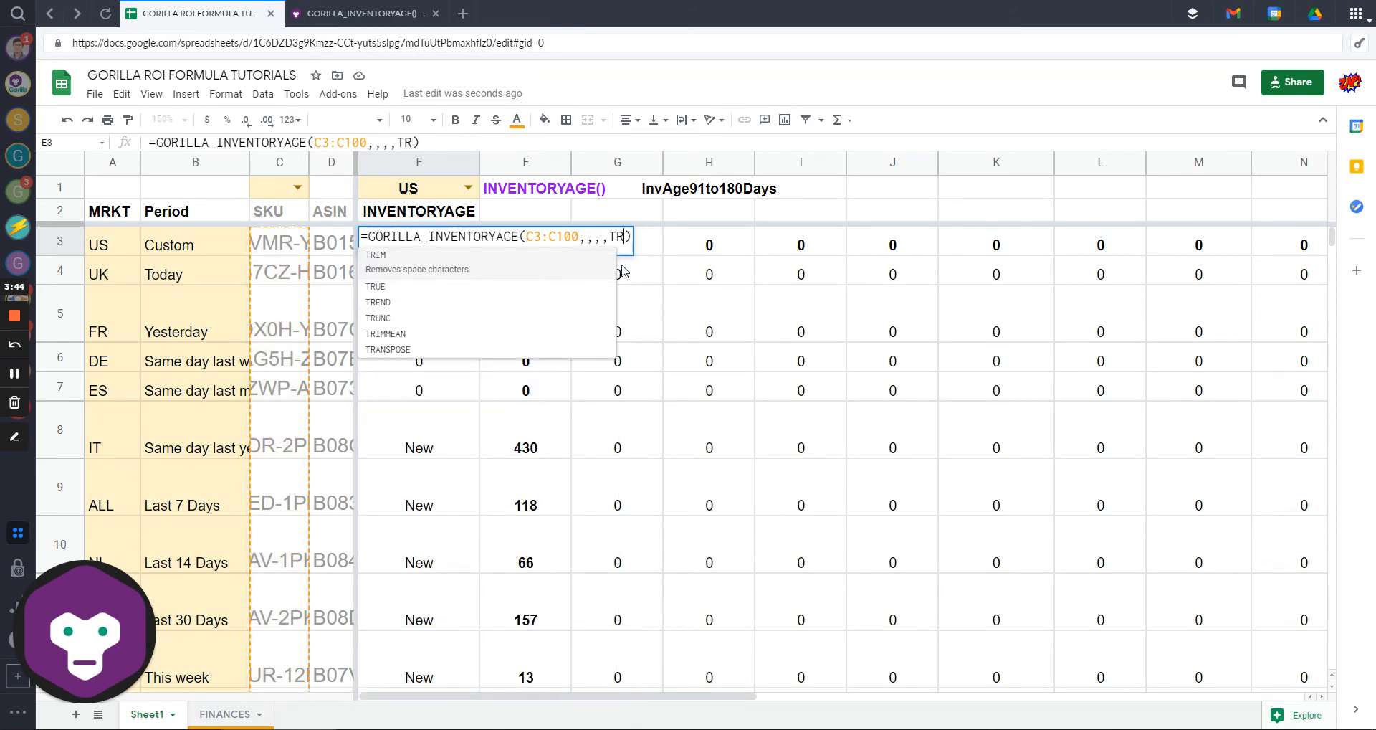
type("UE")
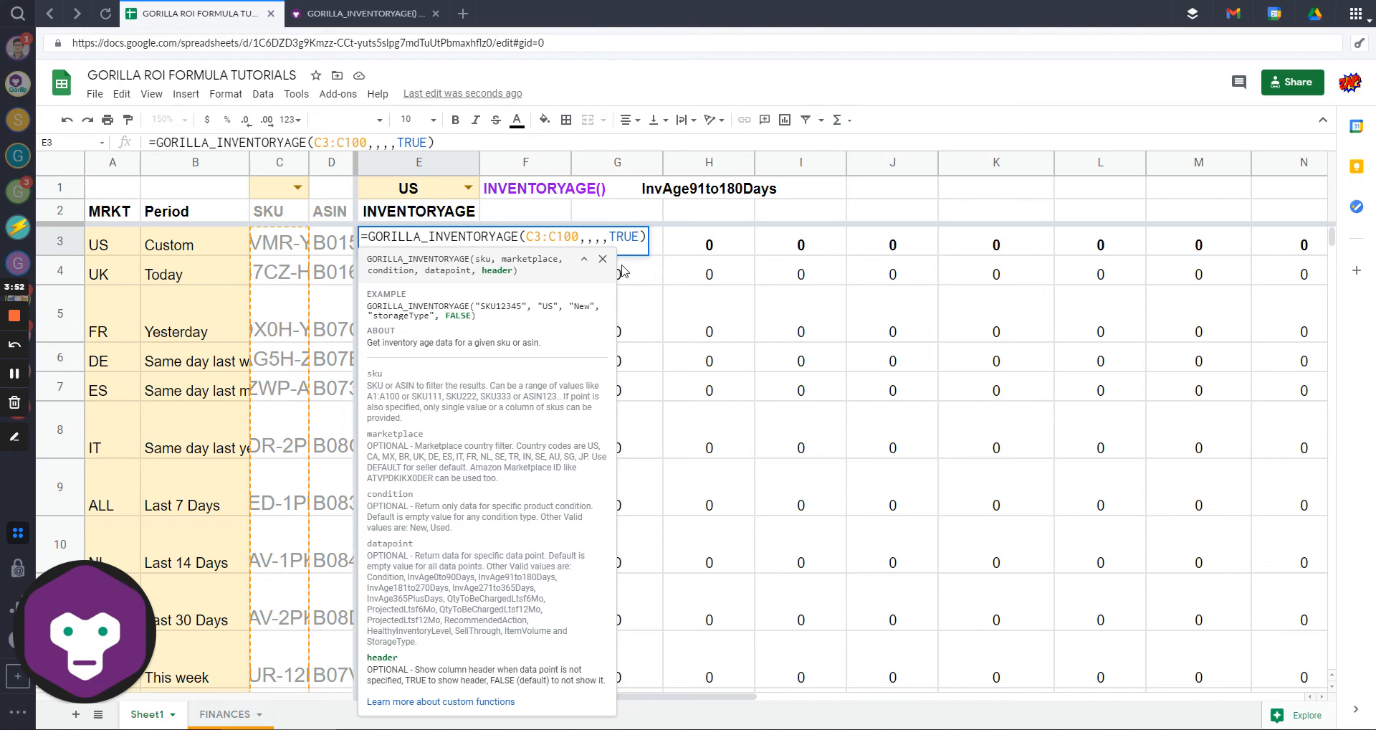
Step: Enter the E3 formula and review the headed result columns from E3 to M3
key("Return")
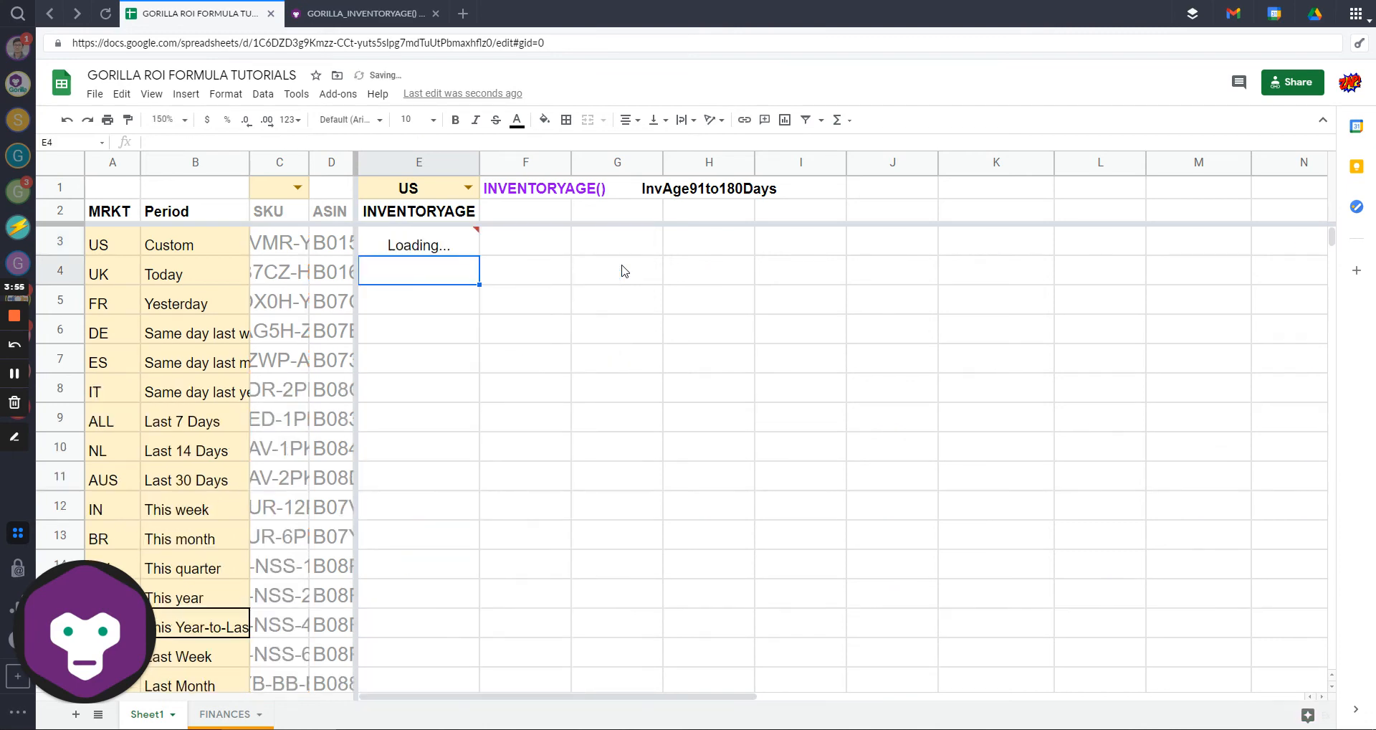
key("Up")
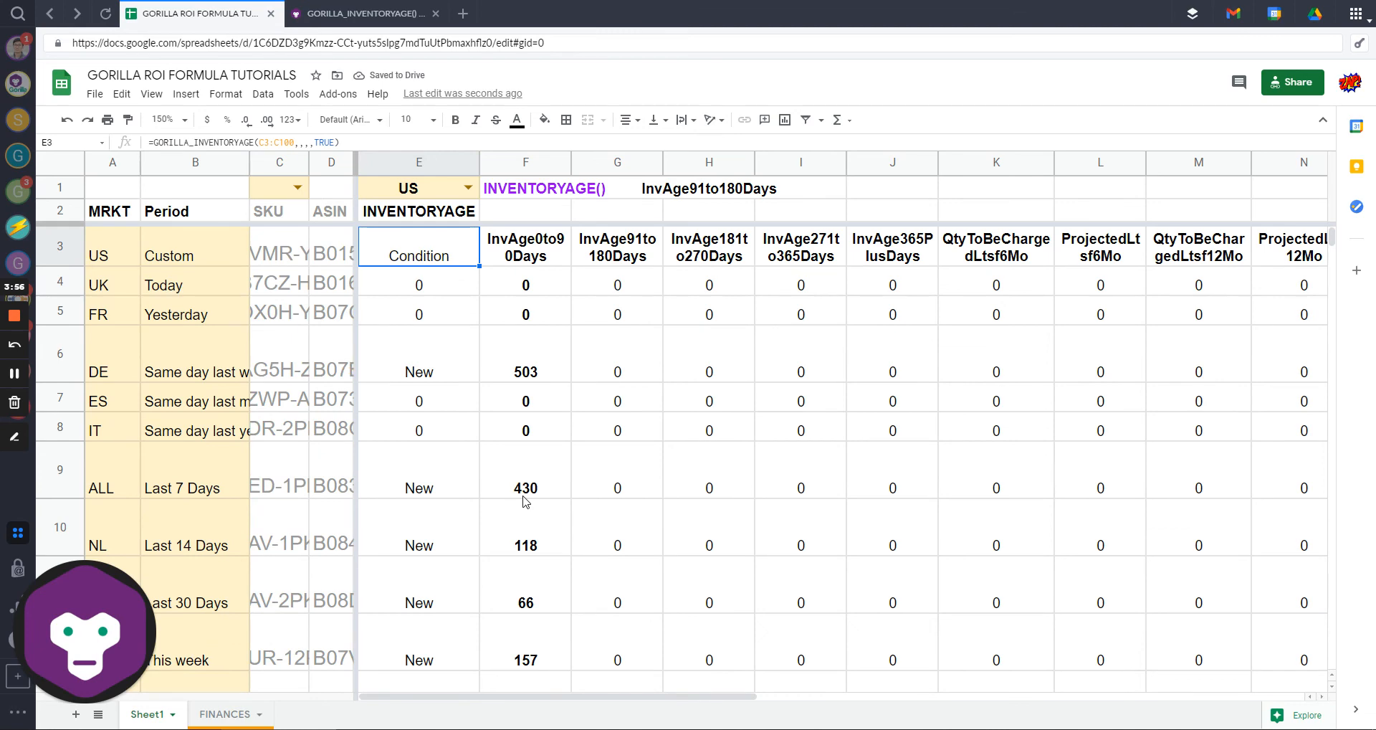
key("Right")
key("Right")
key("Right")
key("Right")
key("Right")
key("Right")
key("Right")
key("Right")
key("Right")
key("Right")
key("Right")
key("Right")
key("Right")
key("Right")
key("Right")
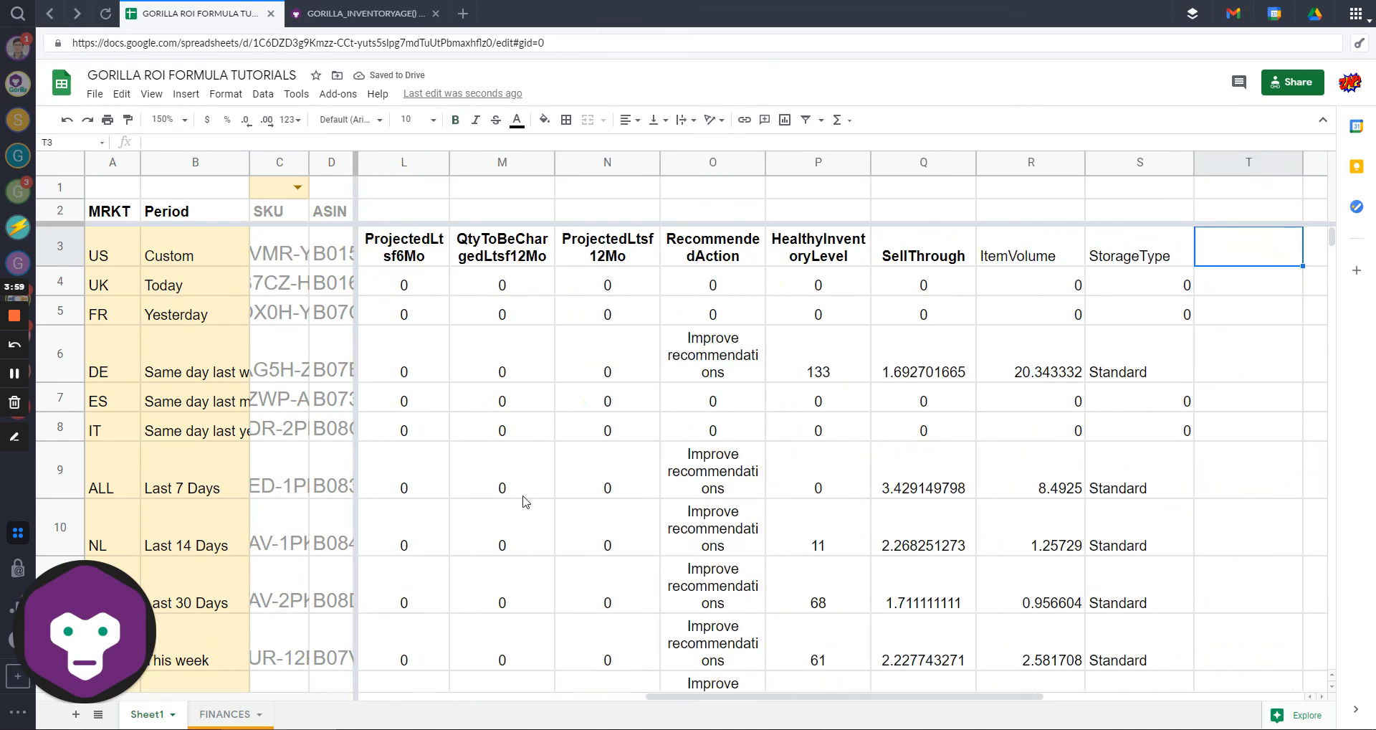
key("Left")
key("Left")
key("Left")
key("Left")
key("Left")
key("Left")
key("Left")
key("Left")
key("Left")
key("Left")
key("Left")
key("Left")
key("Left")
key("Left")
key("Left")
key("Left")
key("Left")
key("Left")
key("Left")
key("Right")
key("Right")
key("Right")
key("Right")
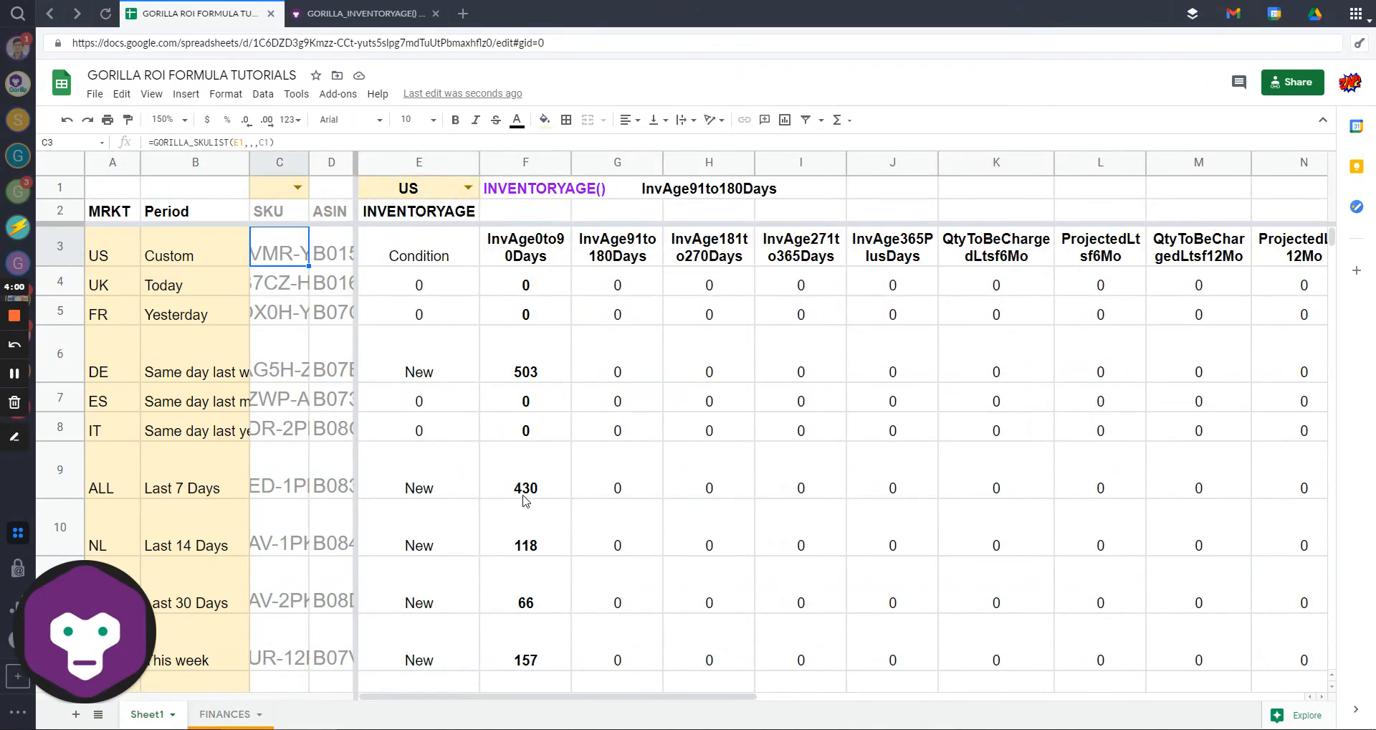
double_click(419, 252)
key("Escape")
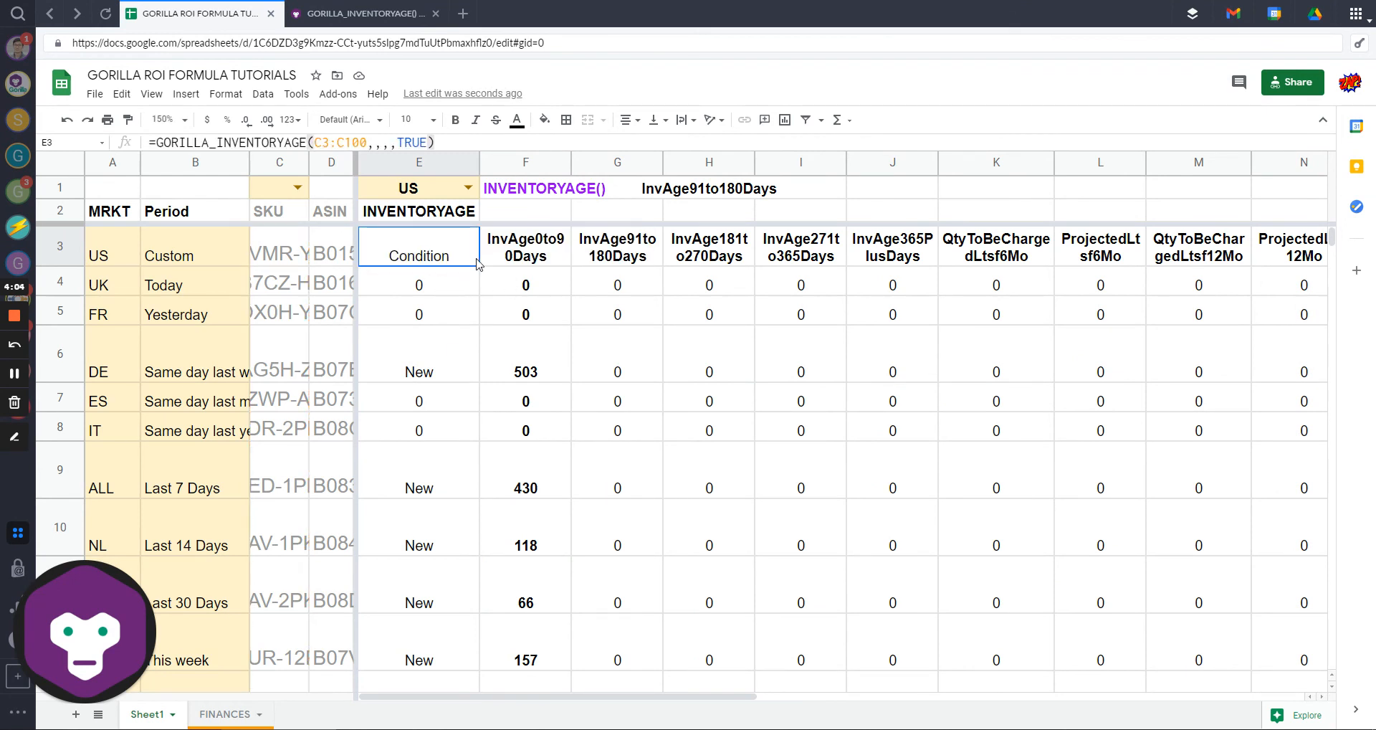
double_click(425, 257)
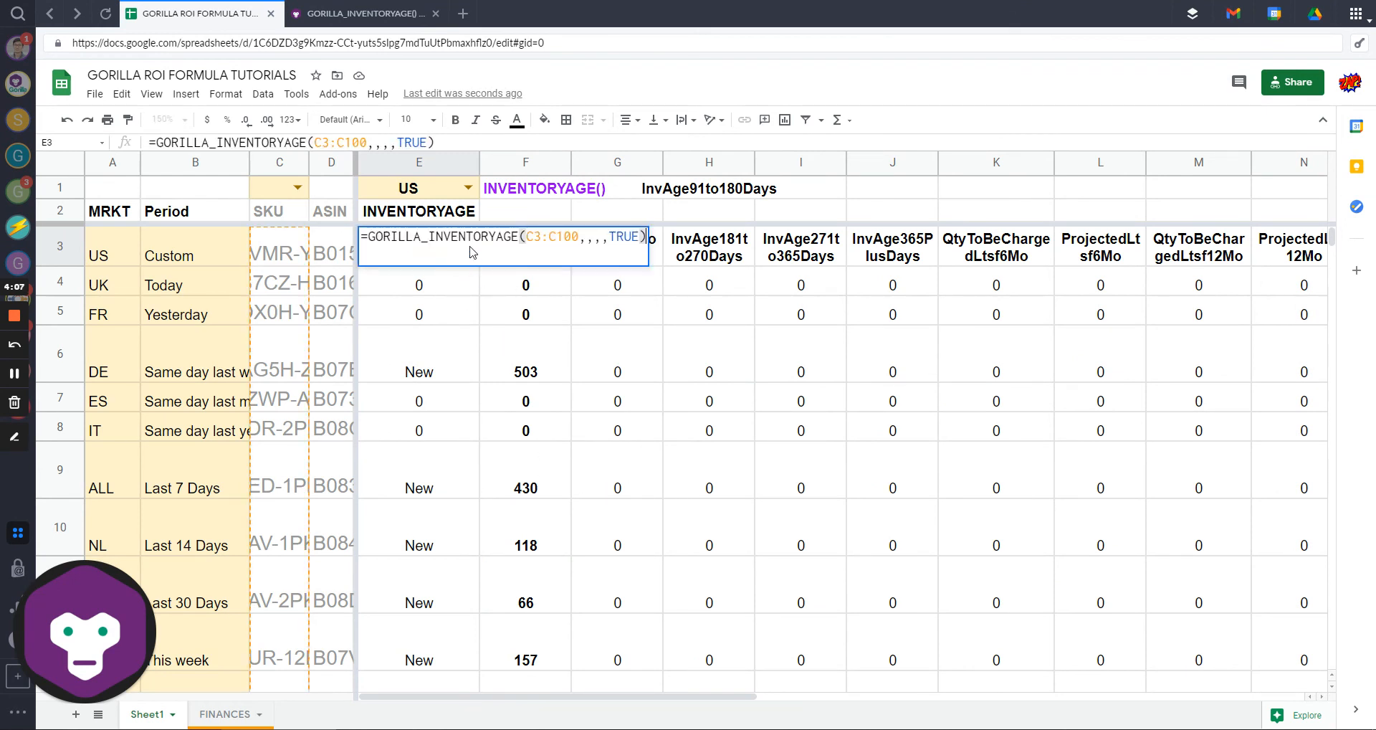
key("Escape")
left_click_drag(433, 258, 1222, 244)
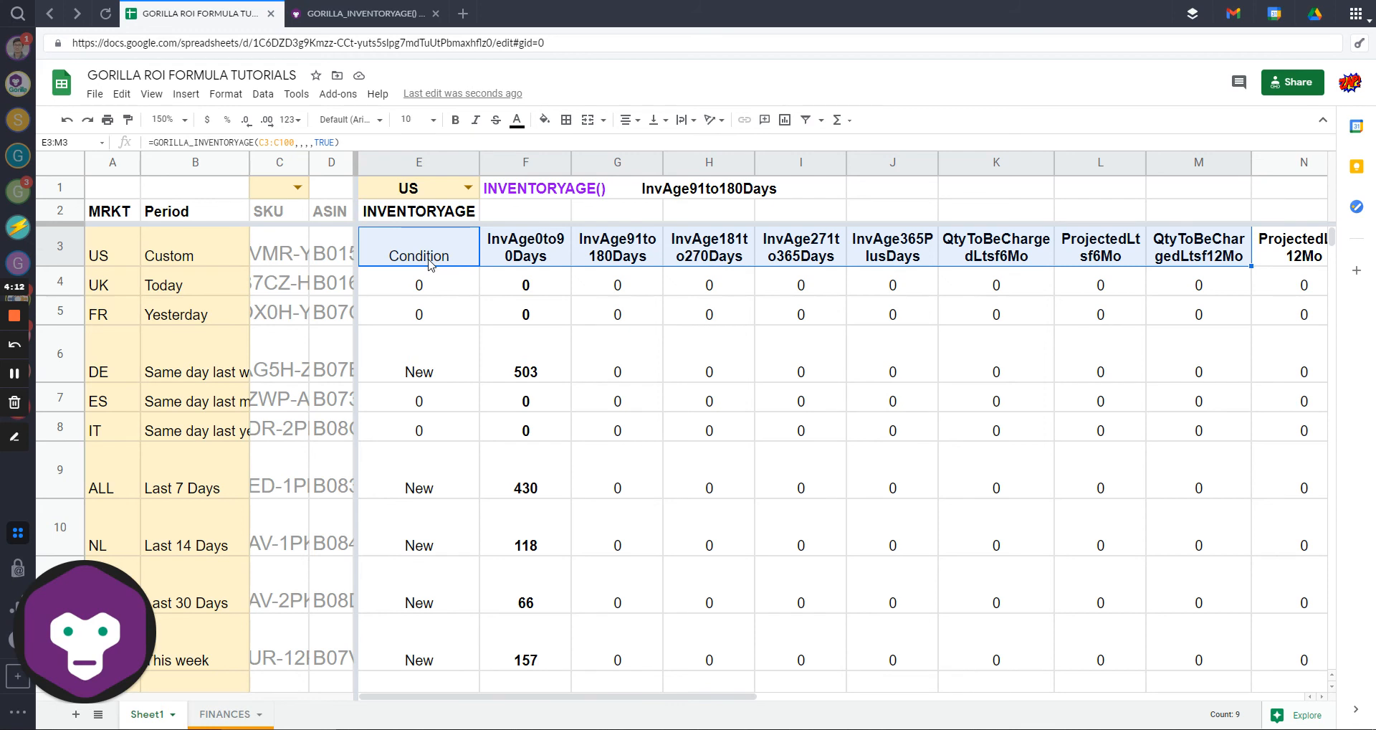
Step: Clear the INVENTORYAGE label from E2 and select E3's formula text
left_click(438, 215)
key("Delete")
left_click(430, 254)
left_click_drag(348, 143, 86, 144)
key("ctrl+c")
key("Escape")
left_click(421, 217)
left_click(432, 253)
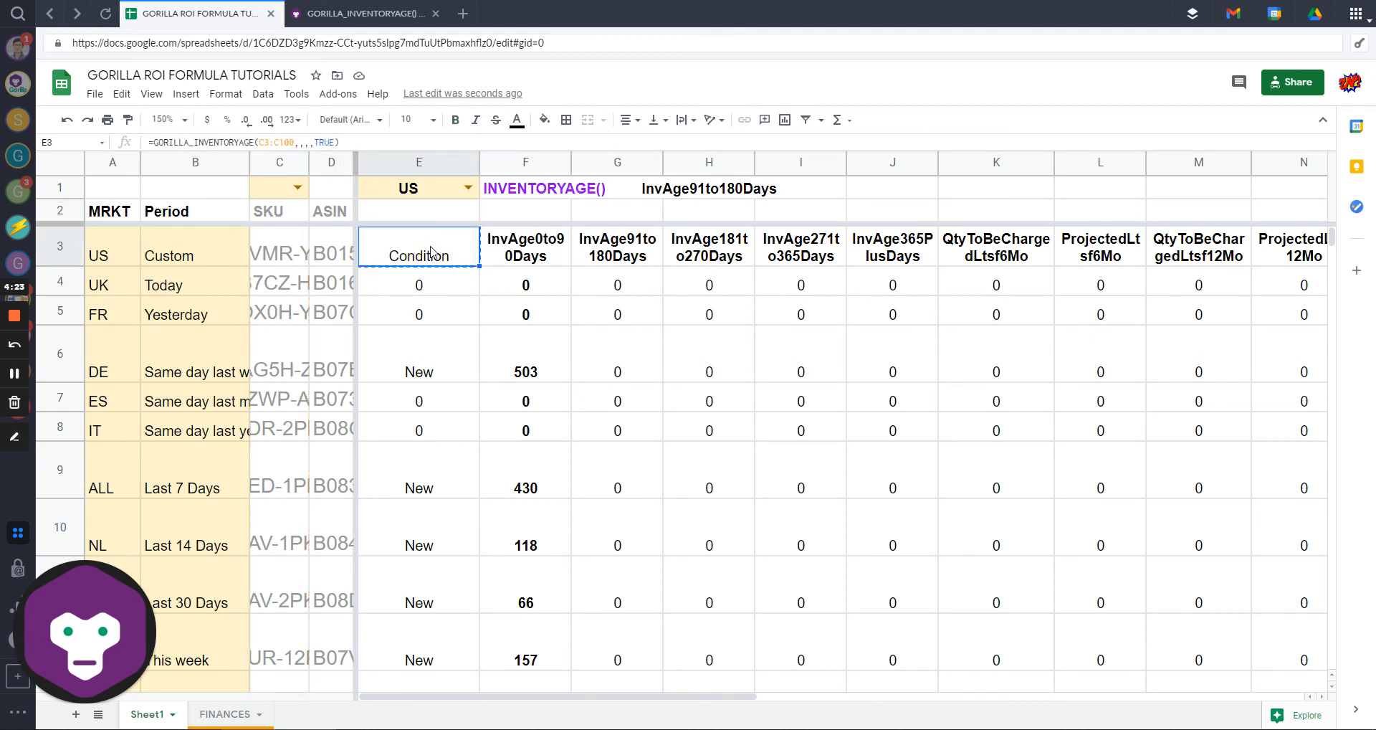
Step: Paste the GORILLA_INVENTORYAGE formula into E2 and check the resulting values in E3 and F5
left_click(431, 210)
key("ctrl+v")
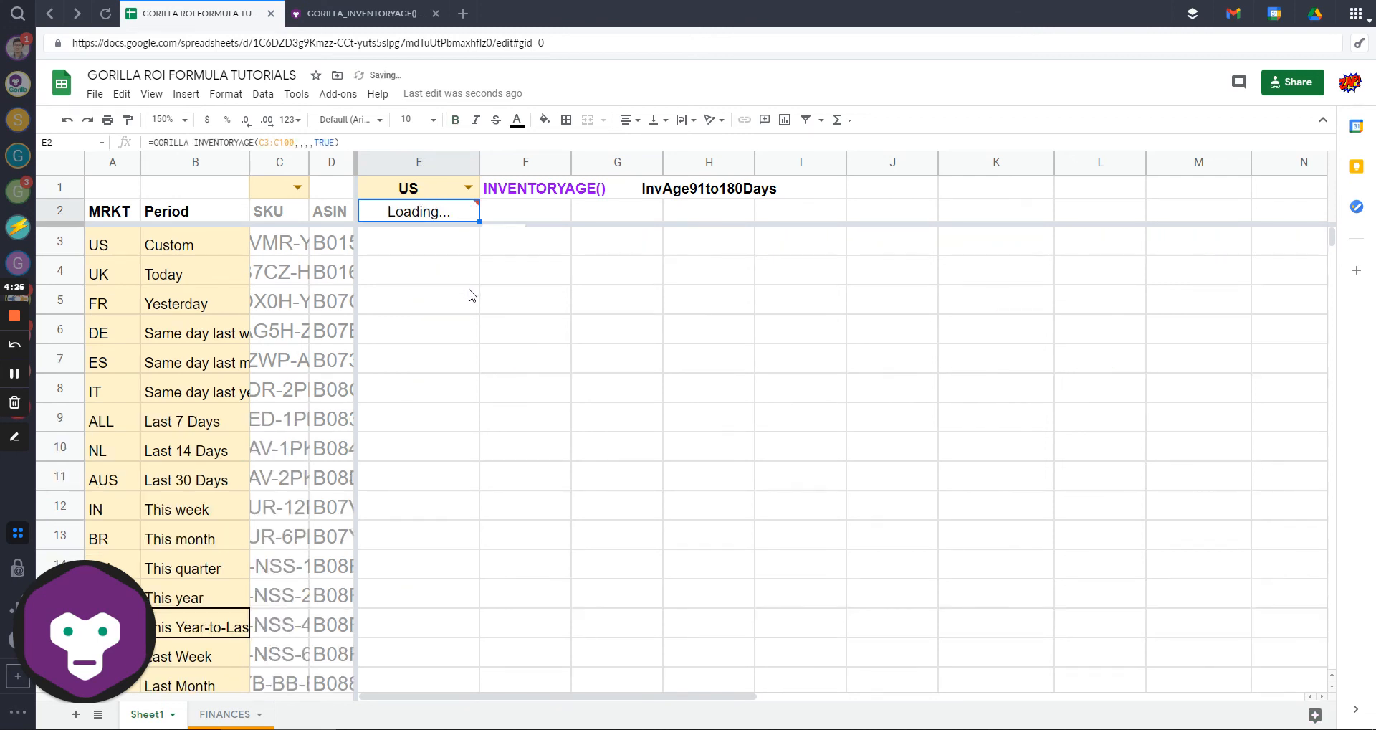
left_click(430, 264)
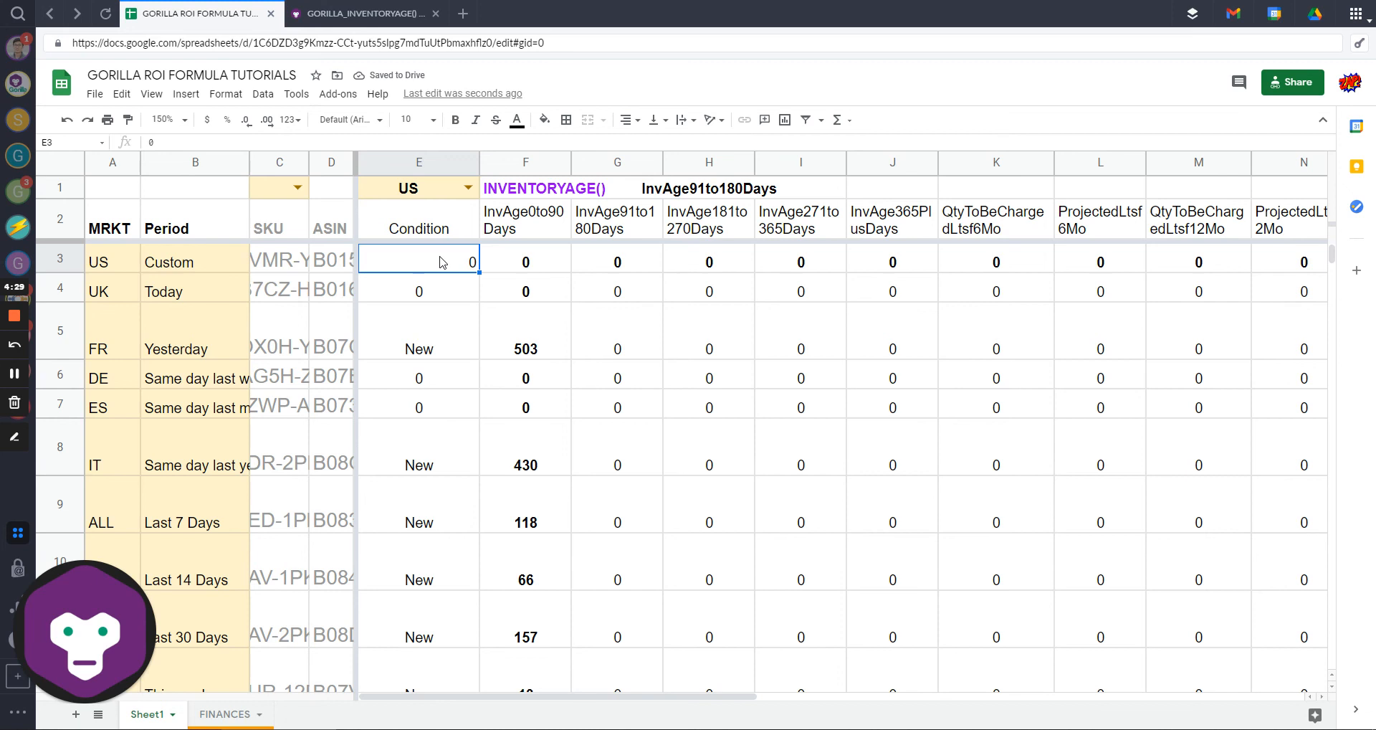
left_click(523, 331)
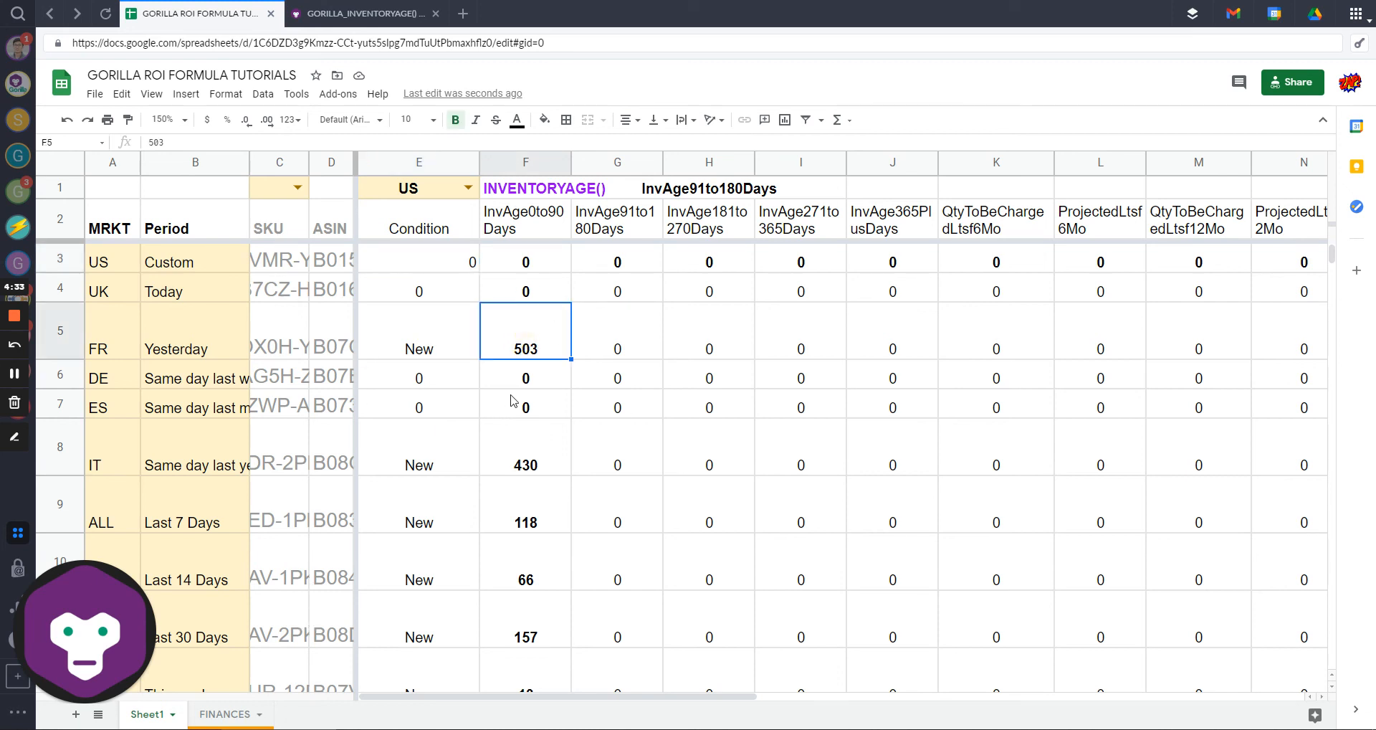
Step: Review the row 2 column headers from Condition through QtyToBeChargedLtsf6Mo
mouse_move(457, 697)
left_mouse_down()
mouse_move(922, 700)
mouse_move(457, 698)
left_mouse_up()
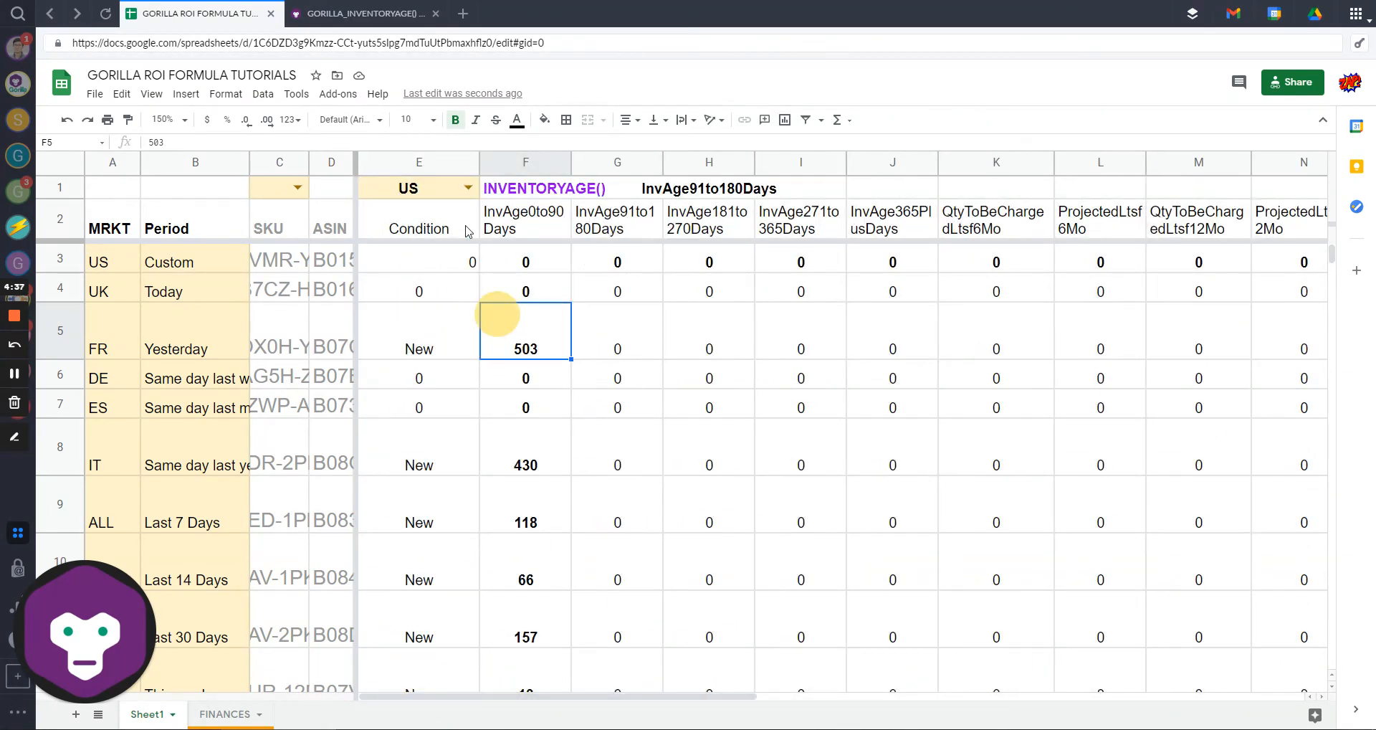
key("Up")
key("Up")
key("Up")
key("Right")
key("Right")
key("Right")
key("Right")
key("Right")
key("Right")
key("Right")
key("Right")
key("Right")
key("Right")
key("Right")
key("Right")
key("Right")
key("Right")
key("Right")
key("Left")
key("Left")
key("Left")
key("Left")
key("Left")
key("Left")
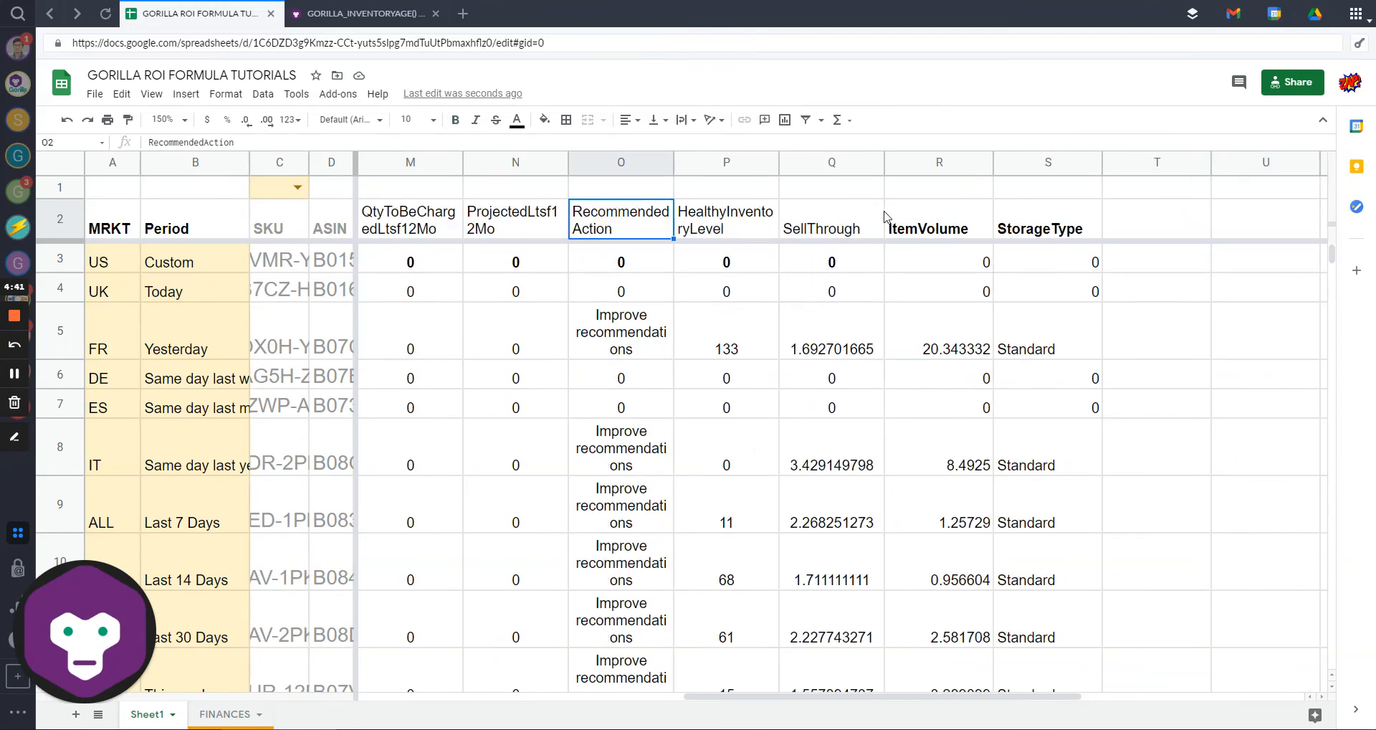
key("Right")
key("Right")
key("Right")
key("Right")
key("Right")
key("Left")
key("Left")
key("Left")
key("Left")
key("Left")
key("Left")
key("Left")
key("Left")
key("Left")
key("Left")
key("Left")
key("Left")
key("Left")
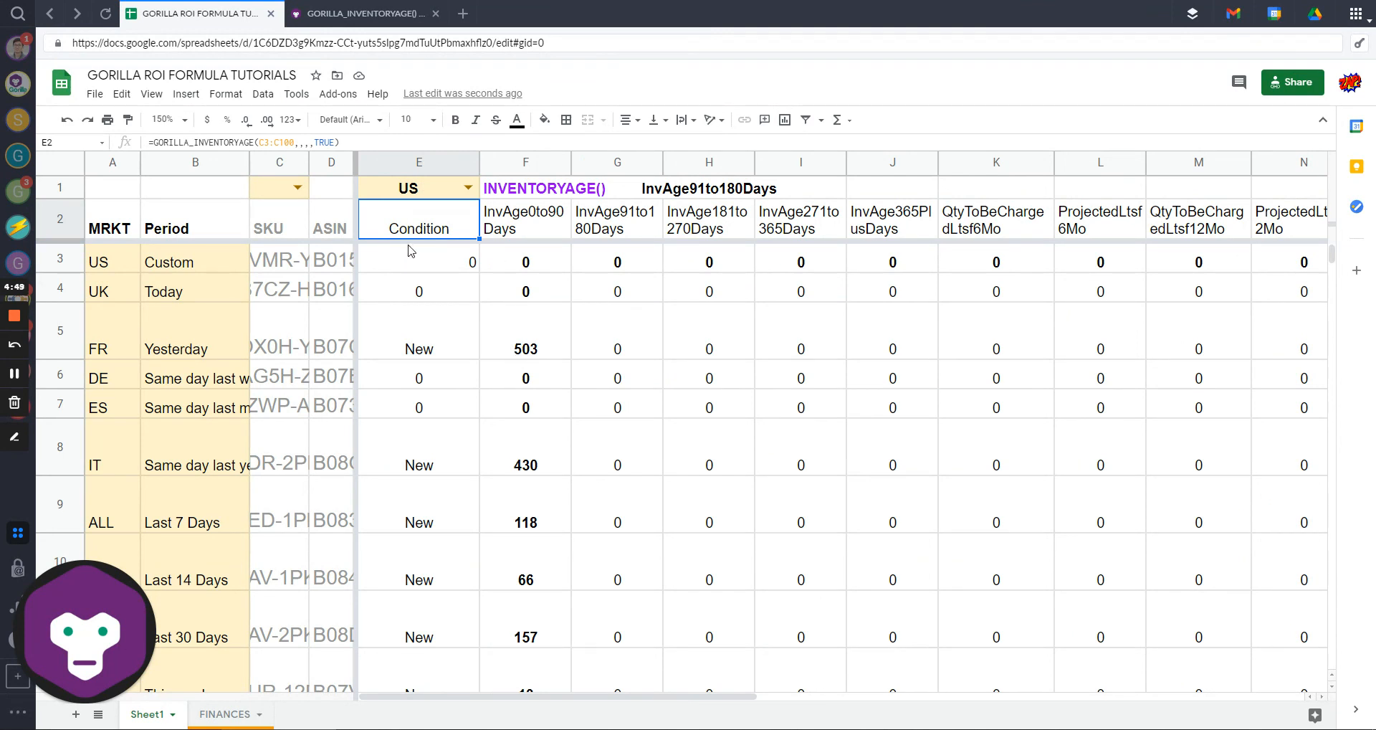
left_click(624, 222)
left_click(749, 224)
left_click(908, 227)
left_click(1028, 227)
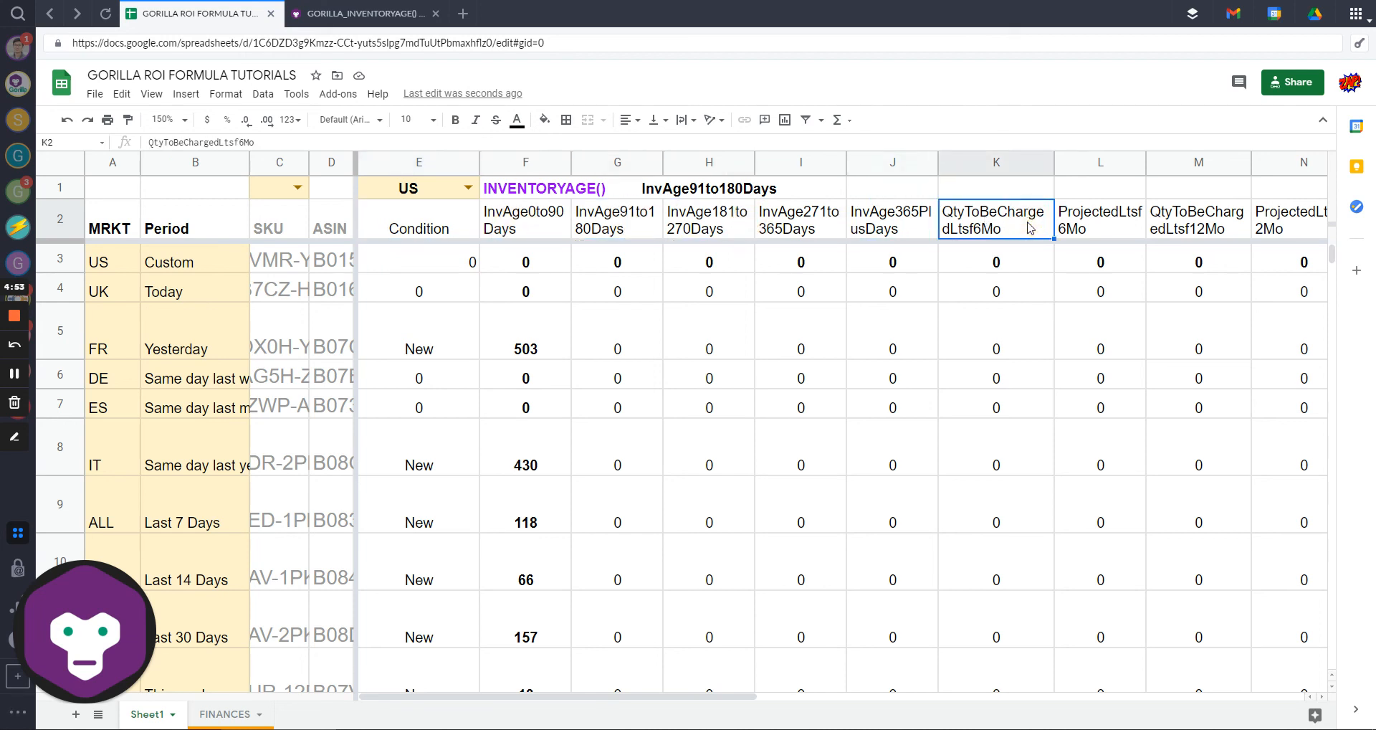